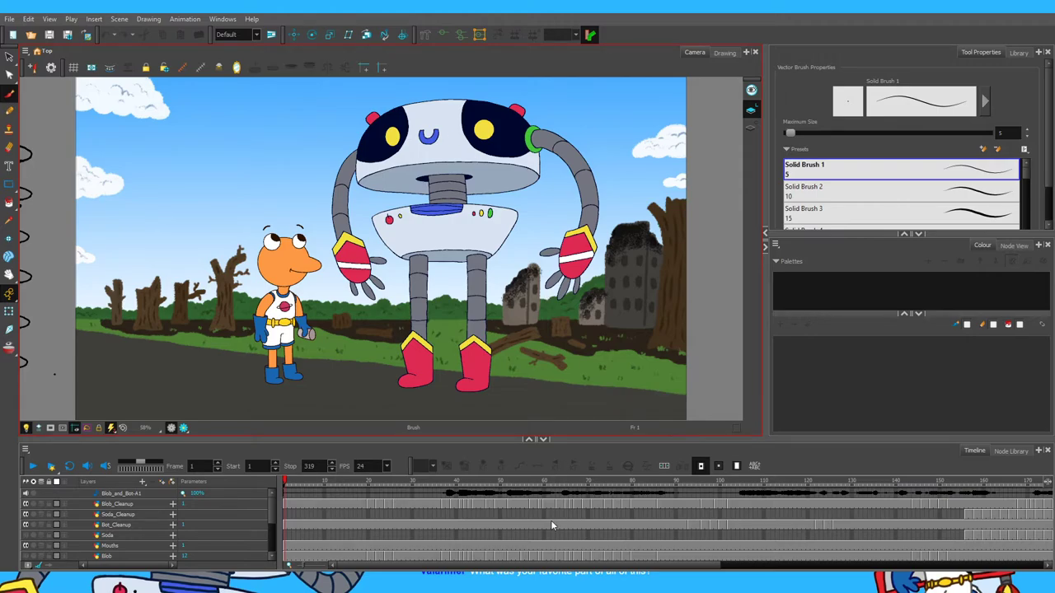
Return the playhead to frame 1 and hide the Blob_Cleanup, Soda_Cleanup and Bot_Cleanup layers.
drag(309, 484, 283, 495)
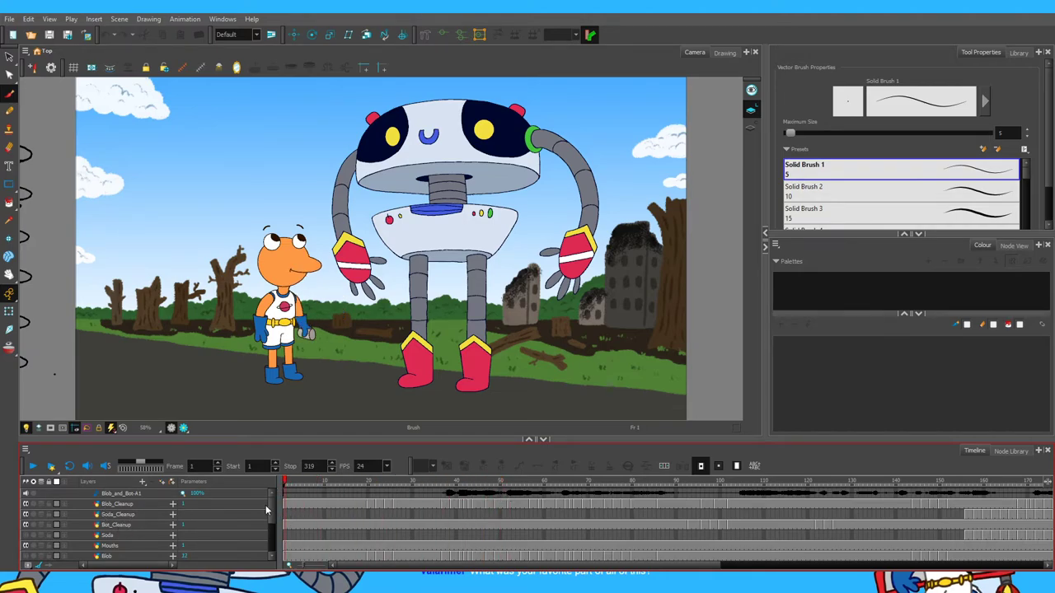
drag(273, 514, 273, 492)
click(25, 505)
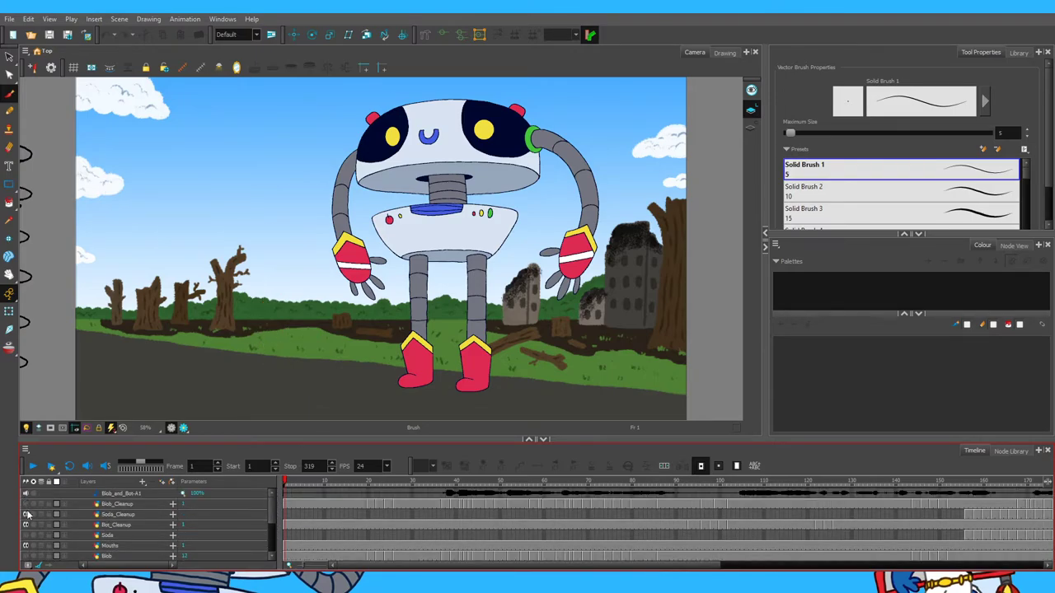
click(26, 514)
click(25, 526)
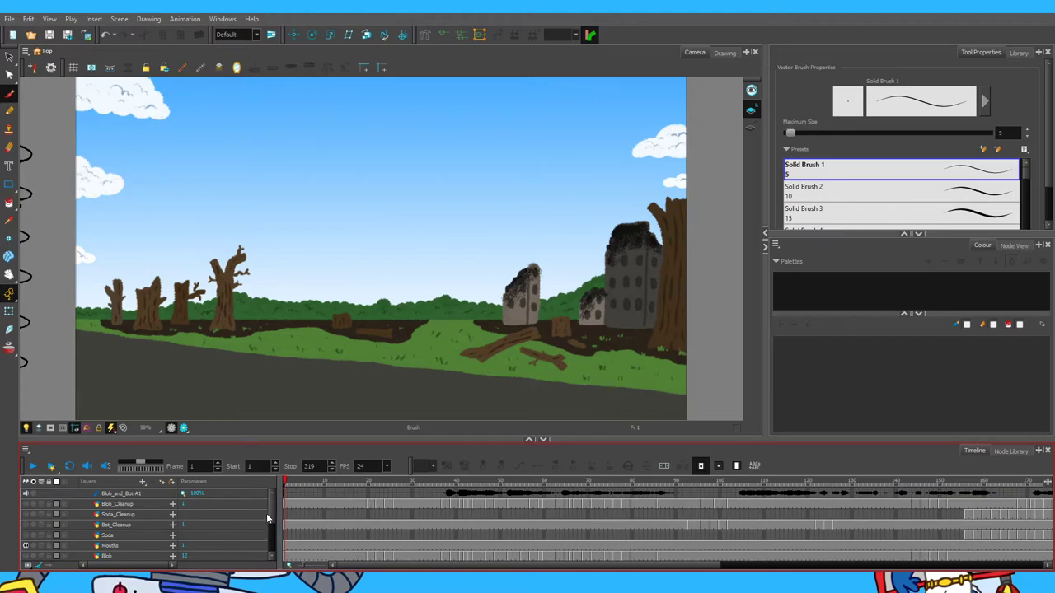
Show the rough BG, Grid, Bot and Blob sketch layers and hide the painted Background_2 layer.
drag(270, 508, 271, 530)
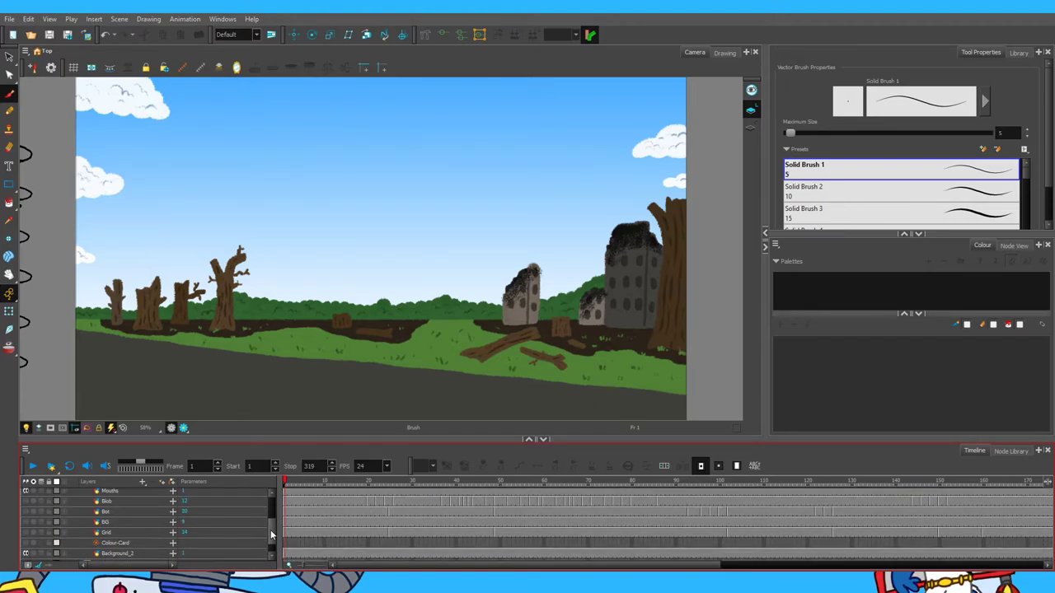
click(28, 518)
click(26, 527)
click(27, 507)
click(27, 498)
scroll(273, 525, up, 1)
scroll(273, 525, up, 1)
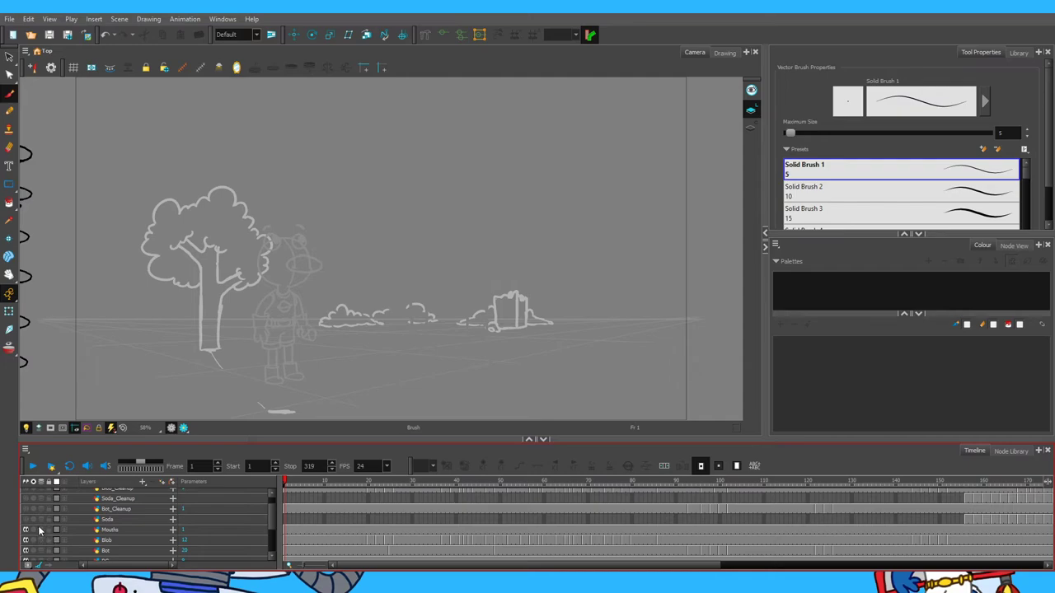
Show the Colour-Card layer as a backdrop behind the rough sketches.
scroll(201, 540, down, 1)
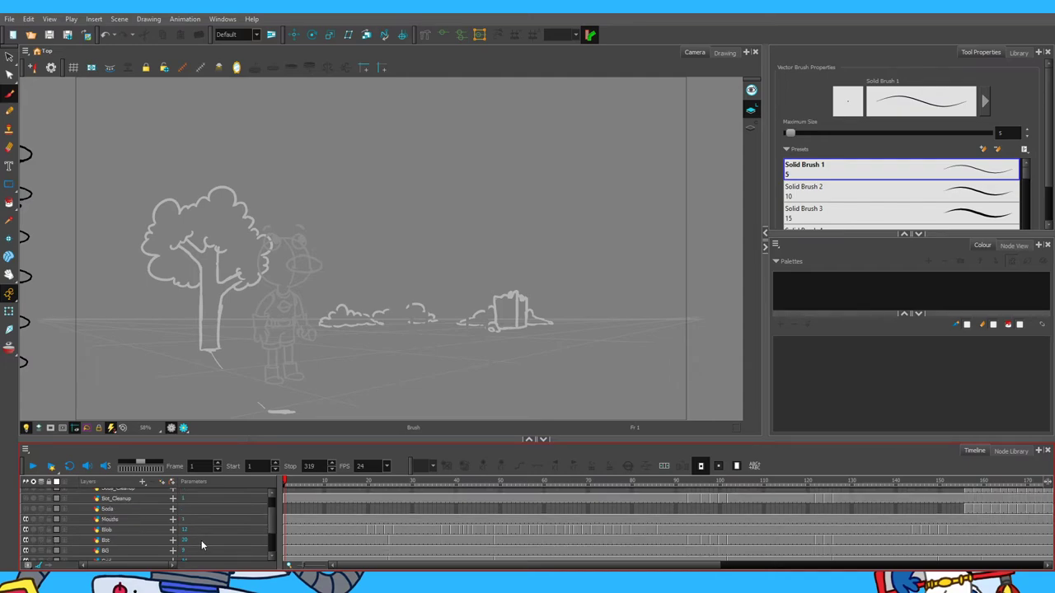
scroll(201, 540, up, 1)
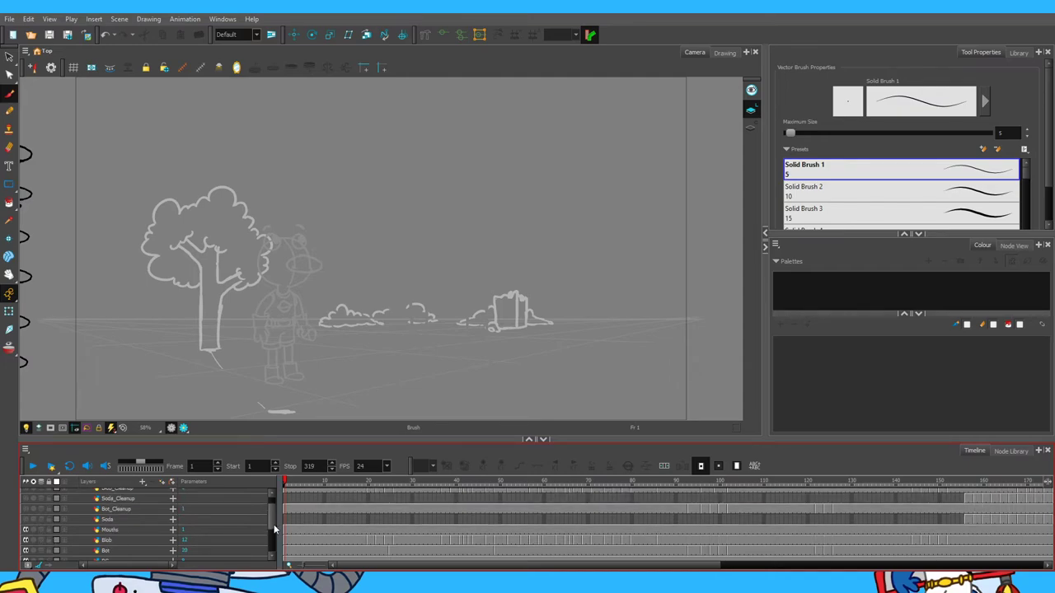
scroll(272, 525, down, 1)
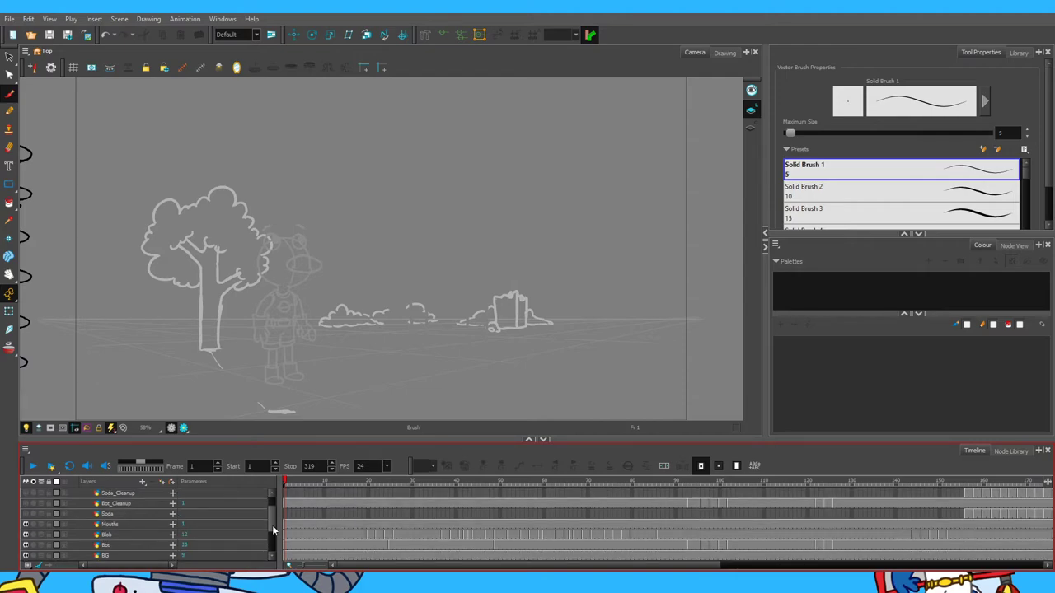
scroll(134, 525, down, 3)
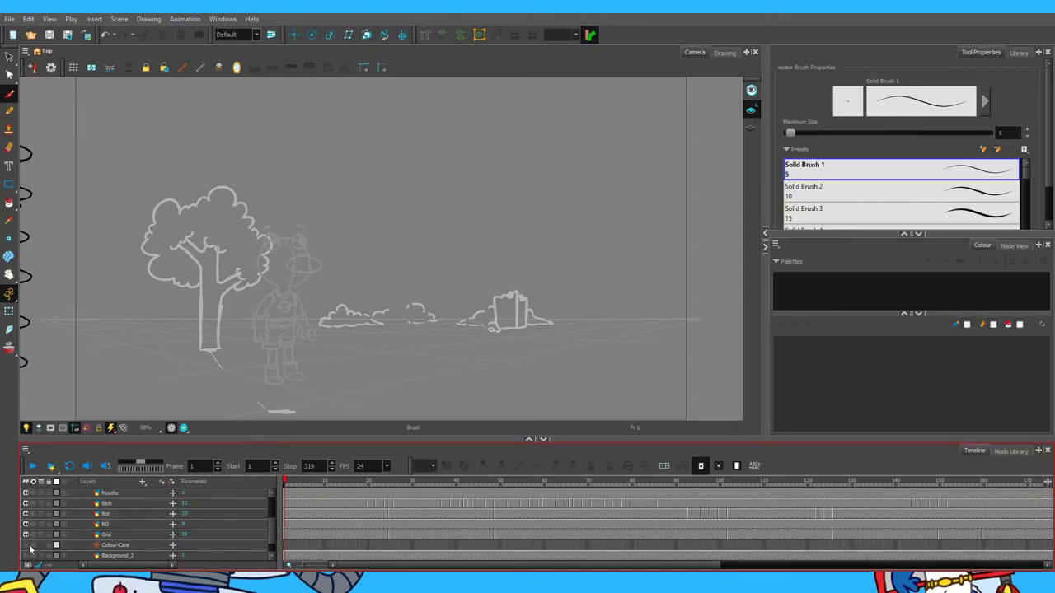
click(25, 546)
scroll(152, 510, down, 1)
scroll(156, 512, up, 1)
scroll(156, 512, up, 1)
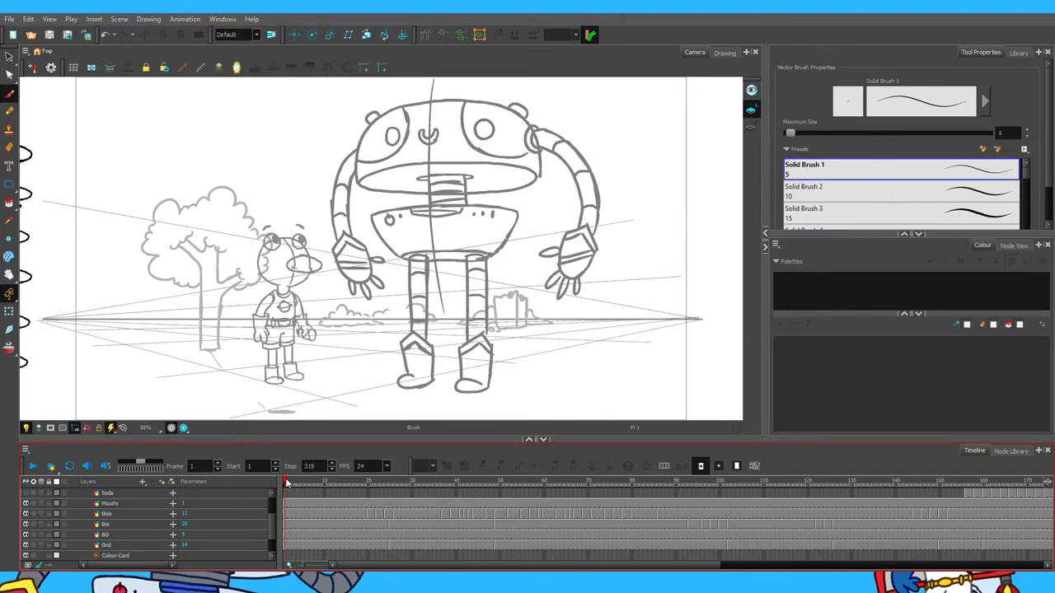
Scrub from frame 1 through the rough animation to review both characters' sketched poses.
mouse_move(285, 481)
mouse_down()
mouse_move(389, 484)
mouse_move(286, 483)
mouse_up()
scroll(136, 512, down, 3)
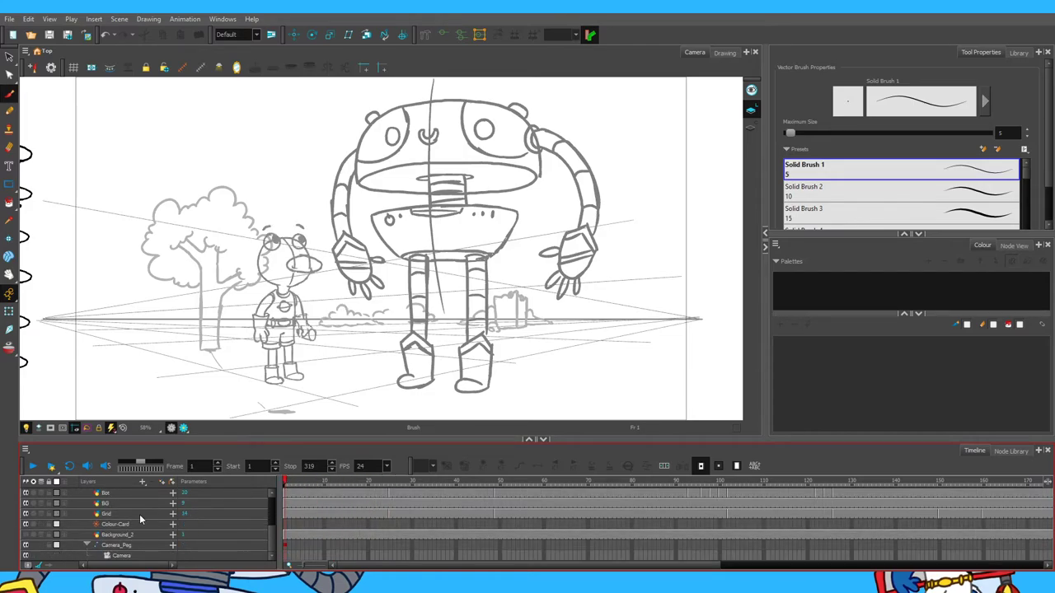
scroll(140, 514, up, 5)
scroll(139, 515, down, 5)
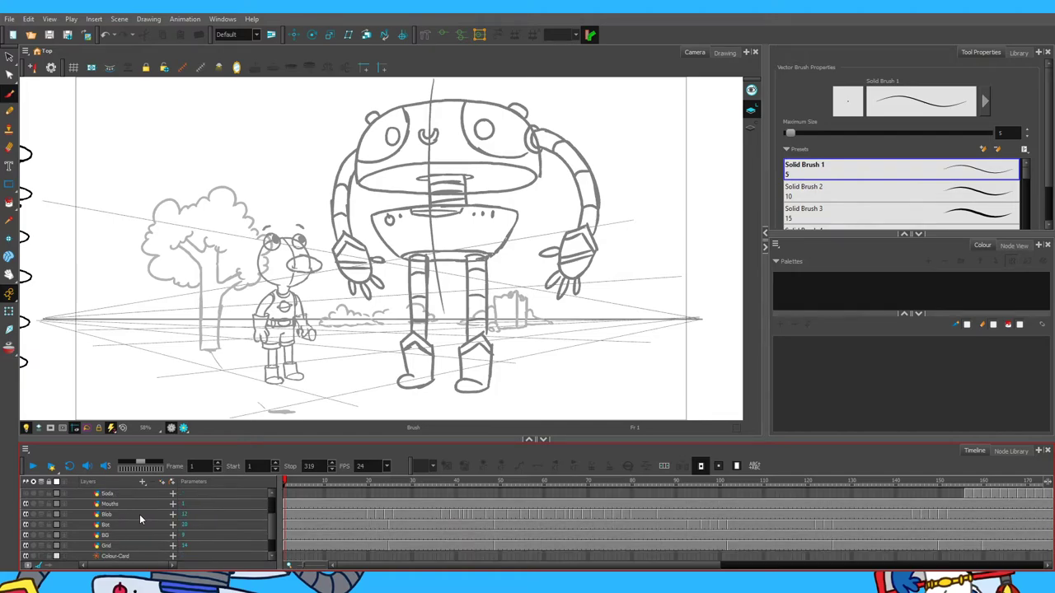
mouse_move(285, 484)
mouse_down()
mouse_move(509, 487)
mouse_move(284, 488)
mouse_up()
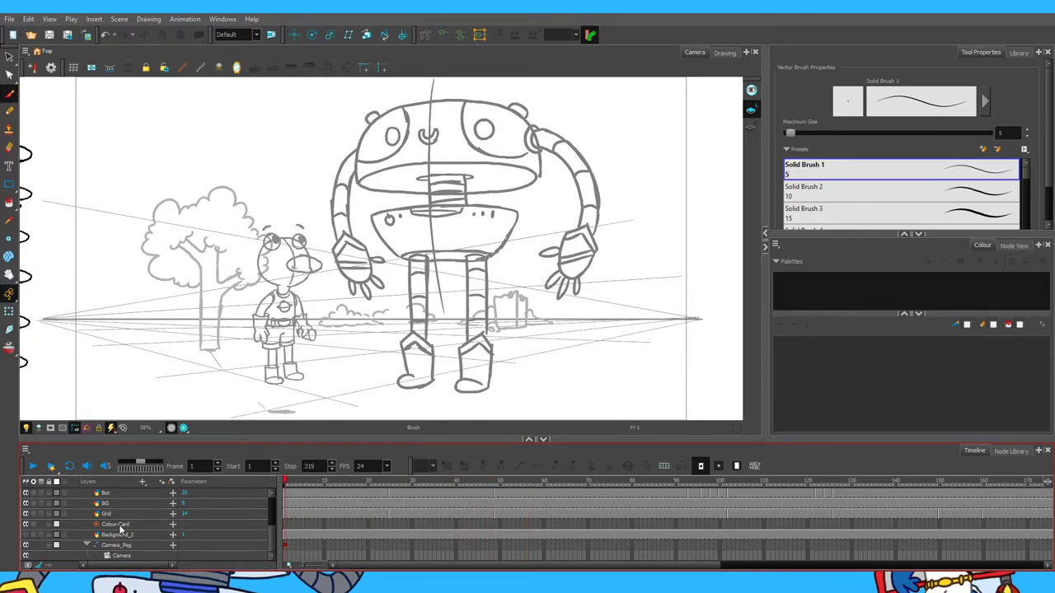
scroll(119, 524, up, 1)
scroll(119, 524, up, 1)
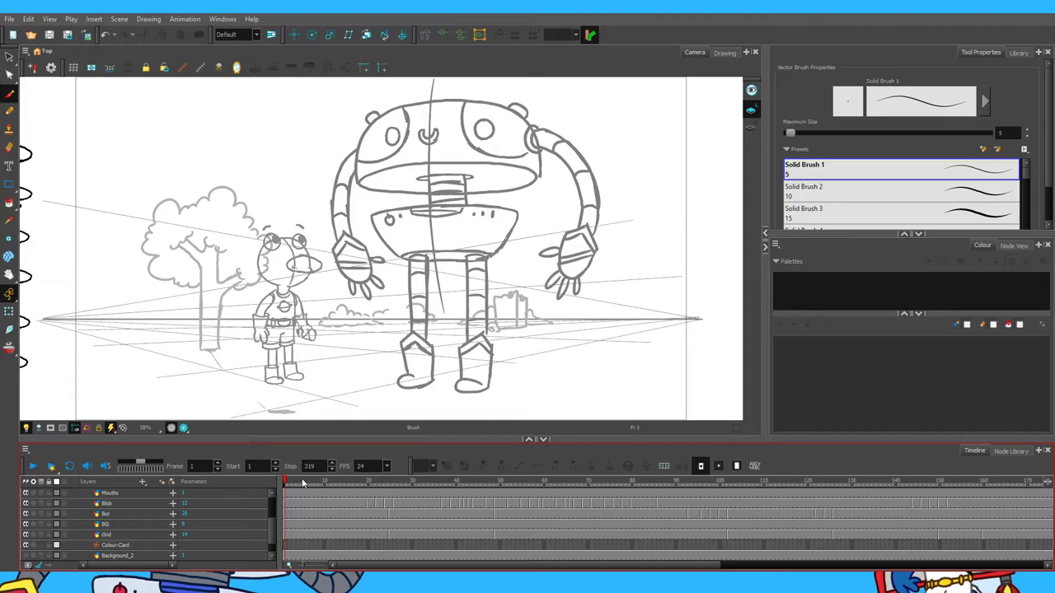
mouse_move(284, 485)
mouse_down()
mouse_move(733, 484)
mouse_move(574, 497)
mouse_move(536, 486)
mouse_move(710, 483)
mouse_move(529, 486)
mouse_move(462, 498)
mouse_move(739, 490)
mouse_up()
drag(717, 565, 743, 566)
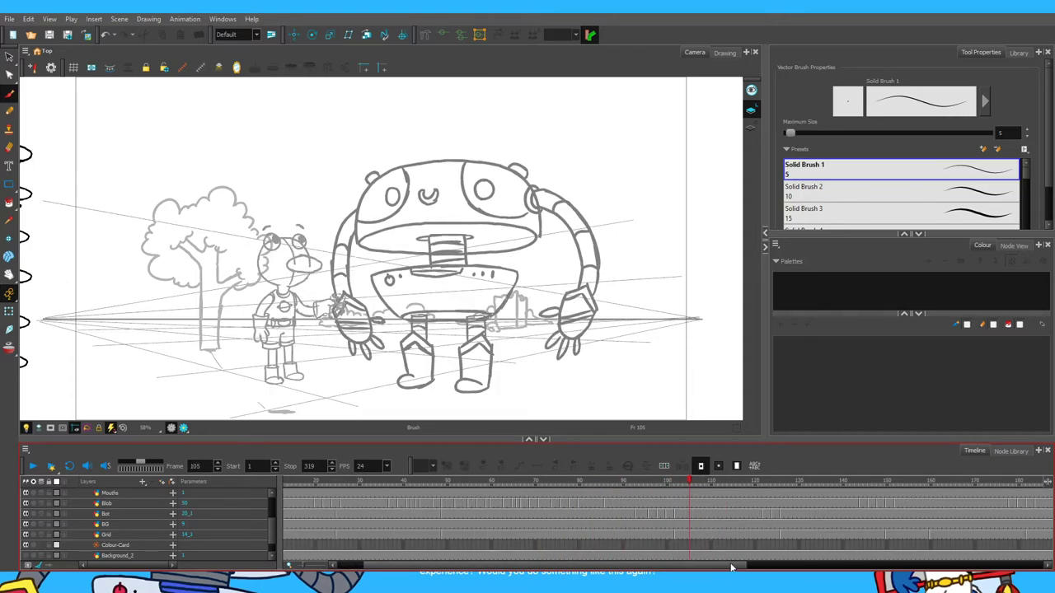
mouse_move(702, 486)
mouse_down()
mouse_move(1048, 492)
mouse_move(638, 495)
mouse_up()
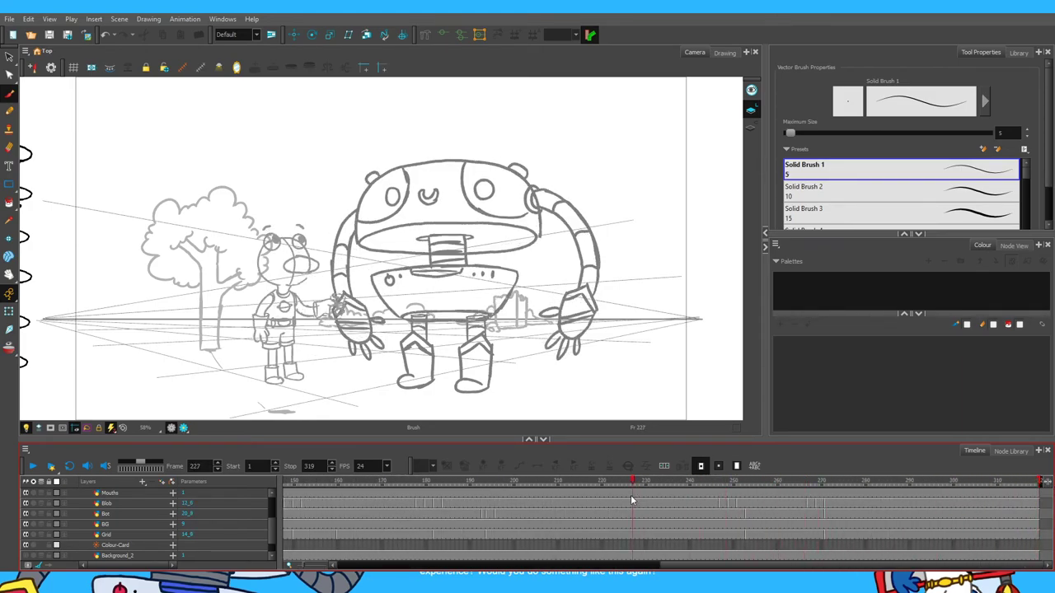
drag(518, 495, 511, 495)
Hide the Bot, Blob and Mouths layers, leaving only the rough background and perspective grid.
drag(270, 526, 270, 519)
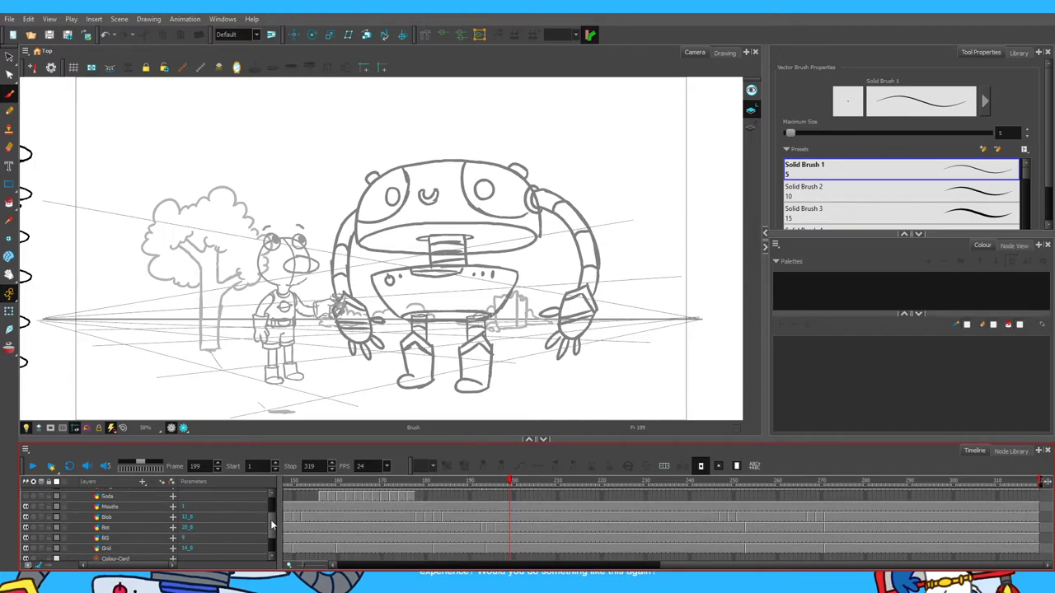
click(26, 527)
click(25, 517)
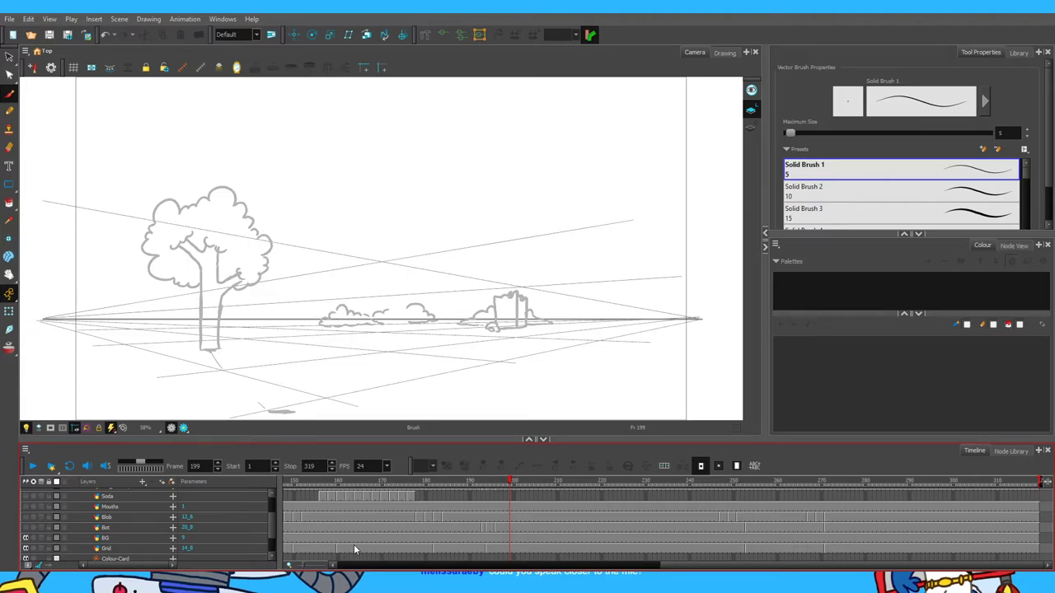
scroll(269, 521, up, 2)
scroll(269, 520, down, 1)
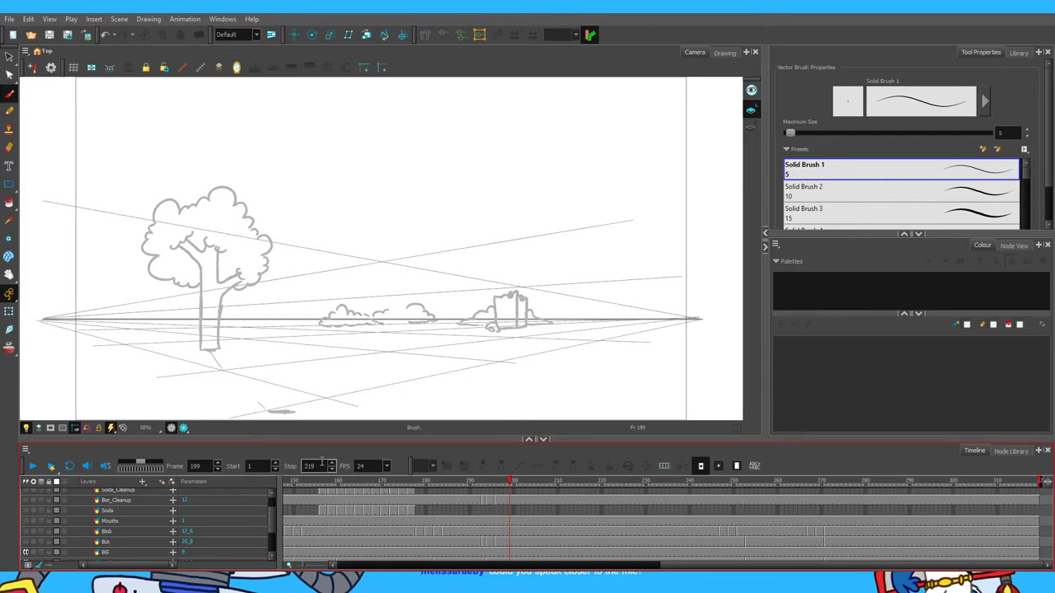
Move the playhead back to frame 16 and show the Mouths and Soda layers.
drag(315, 479, 290, 478)
drag(697, 569, 493, 569)
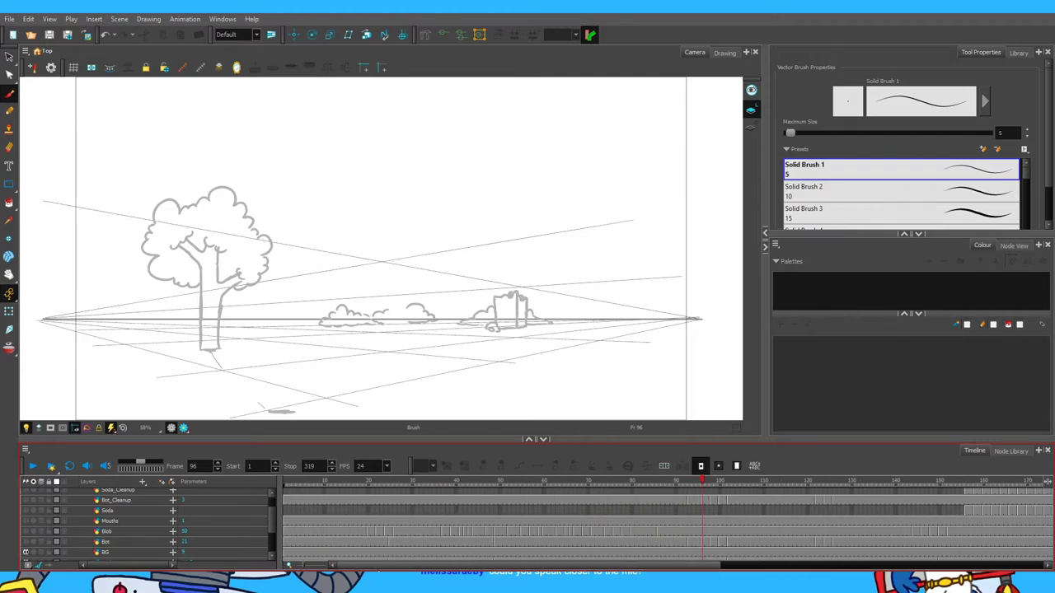
click(284, 482)
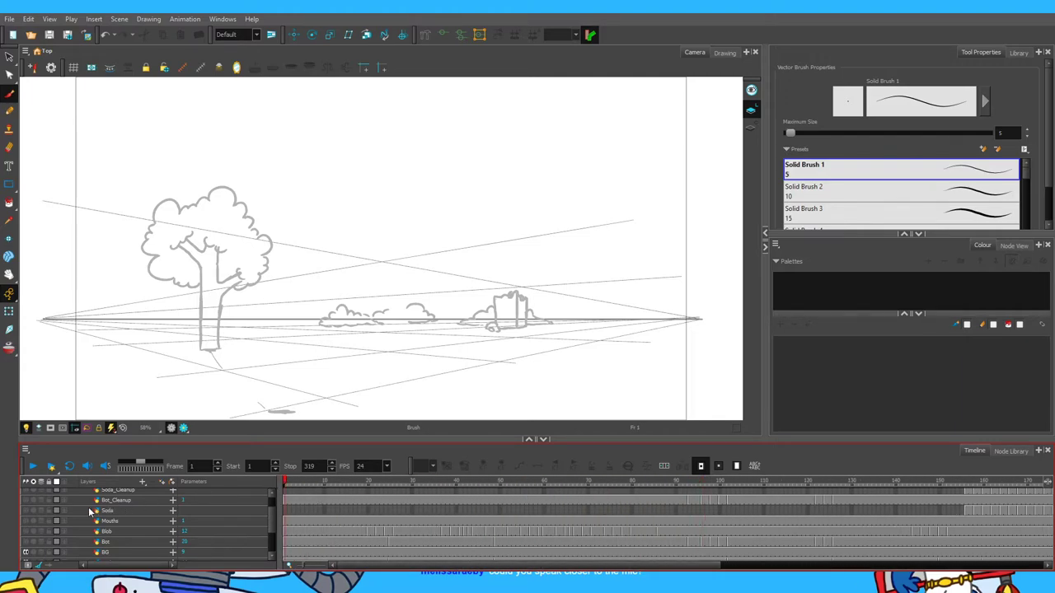
scroll(92, 511, down, 1)
scroll(115, 532, up, 1)
drag(435, 478, 351, 486)
click(25, 521)
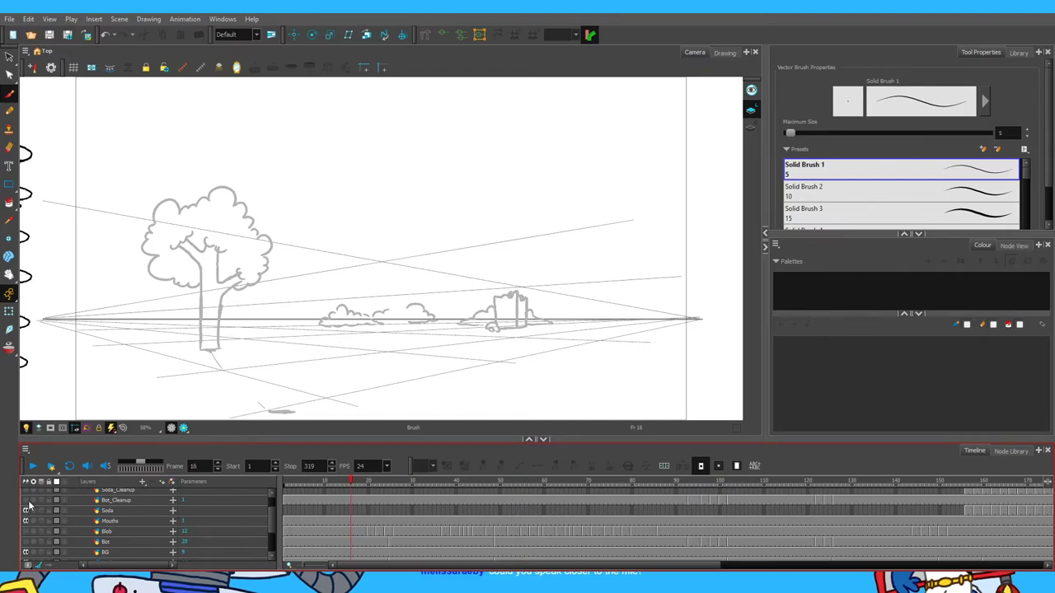
click(26, 510)
click(26, 510)
Show the painted Background_2 layer and the Bot_Cleanup, Soda_Cleanup and Blob_Cleanup layers.
mouse_move(271, 526)
mouse_down()
mouse_move(271, 510)
mouse_move(272, 546)
mouse_up()
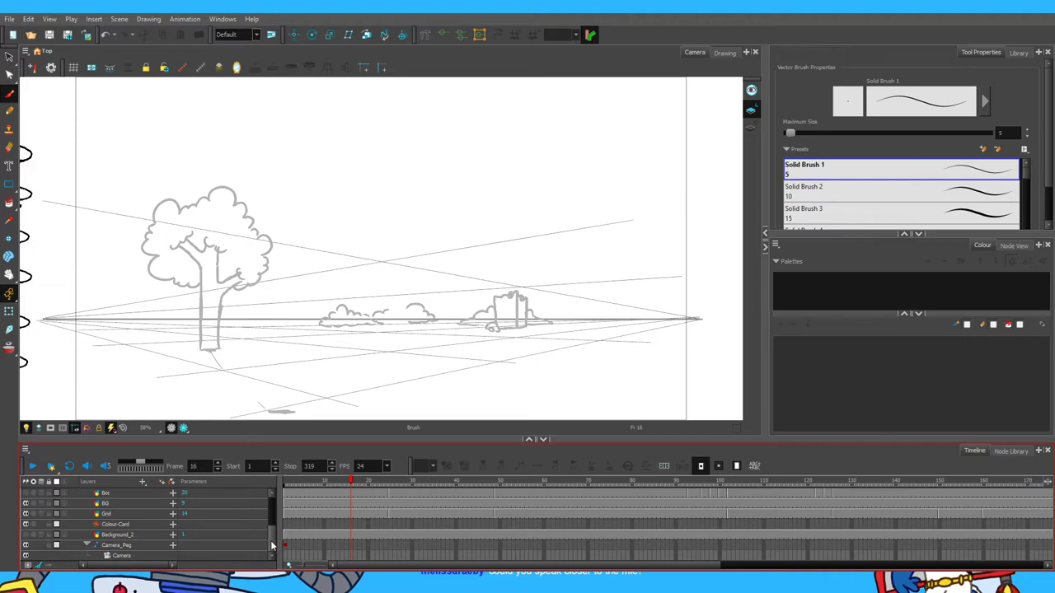
click(26, 535)
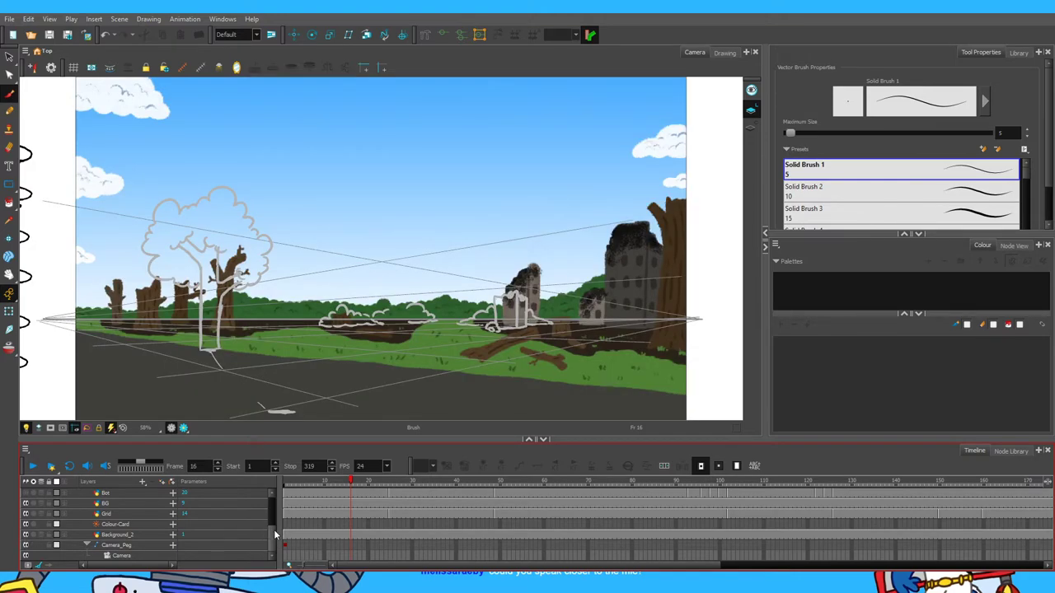
drag(274, 529, 274, 504)
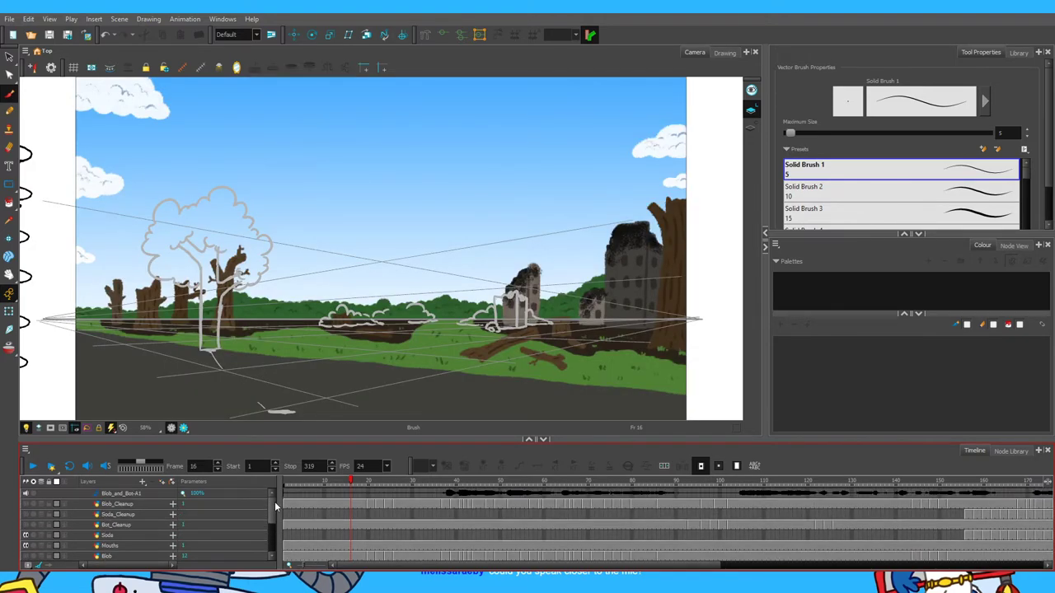
click(27, 526)
click(26, 504)
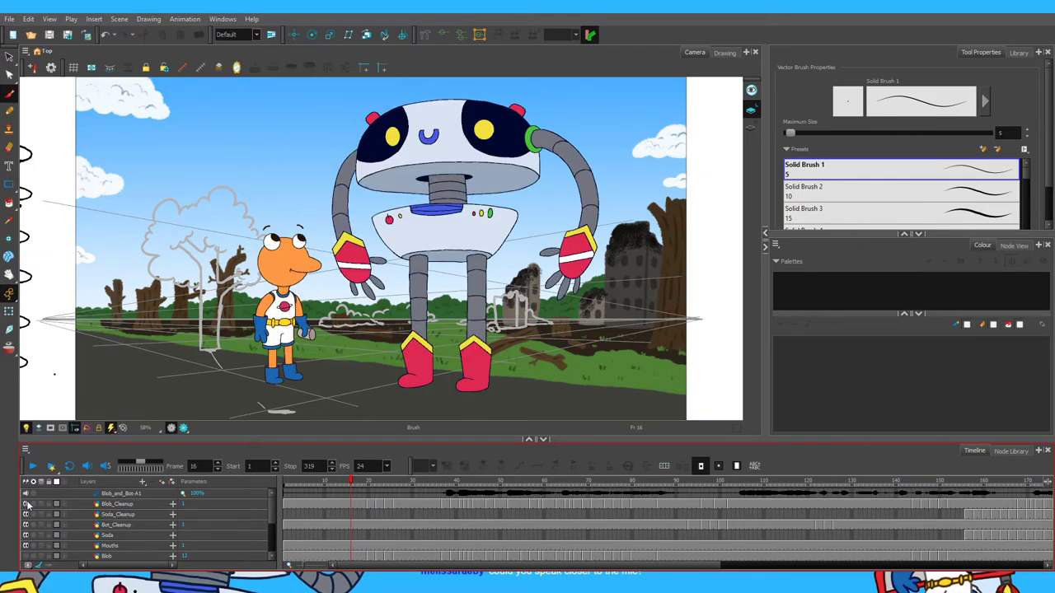
Hide the rough Grid and BG layers over the painted background.
scroll(45, 554, down, 2)
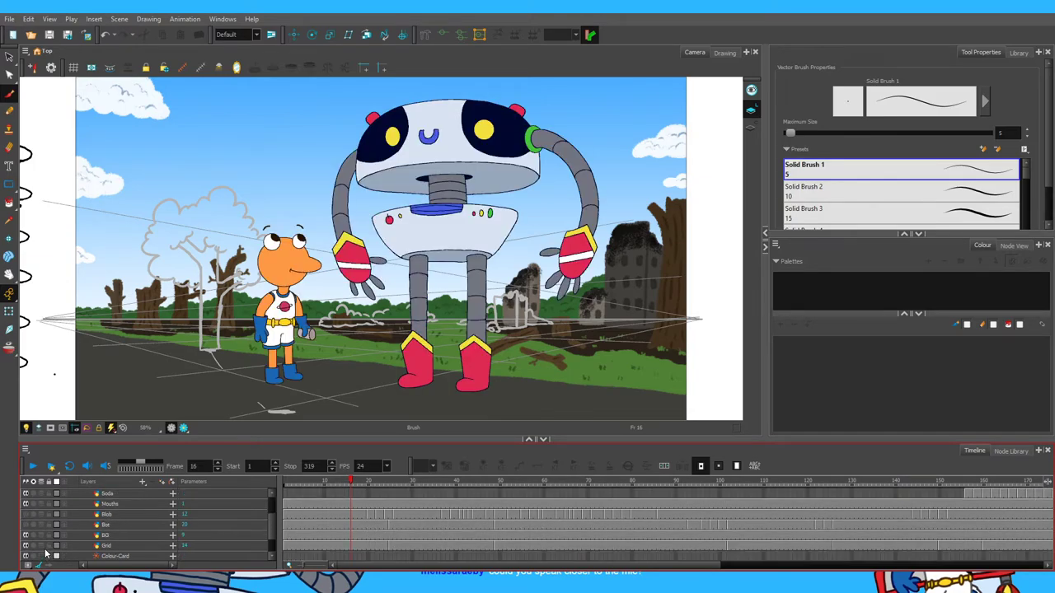
click(26, 546)
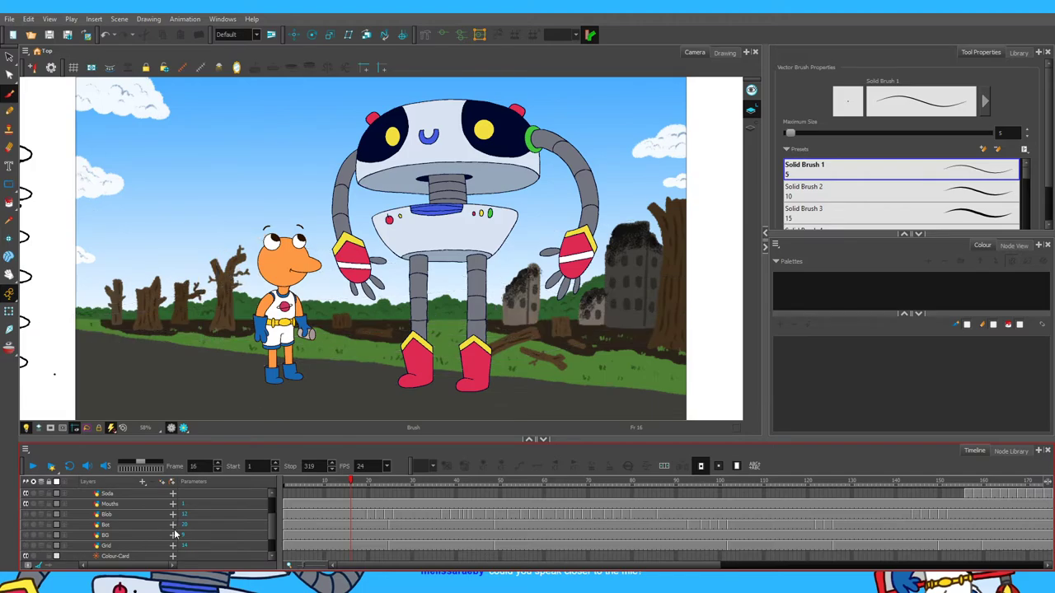
scroll(175, 535, up, 2)
scroll(174, 535, up, 2)
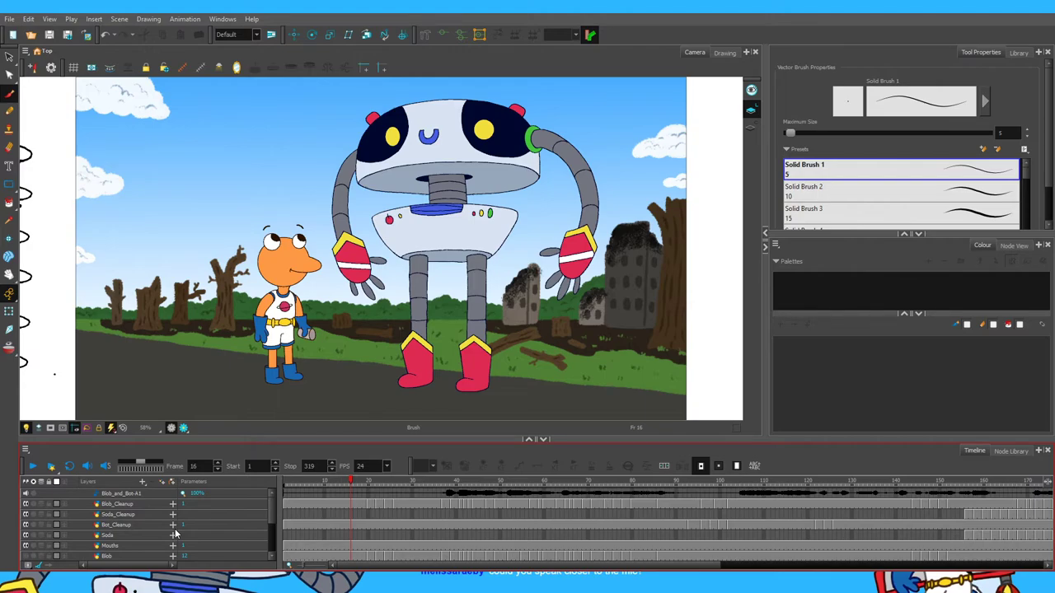
Scrub through the coloured cleanup animation and return the playhead to frame 1.
drag(438, 481, 583, 489)
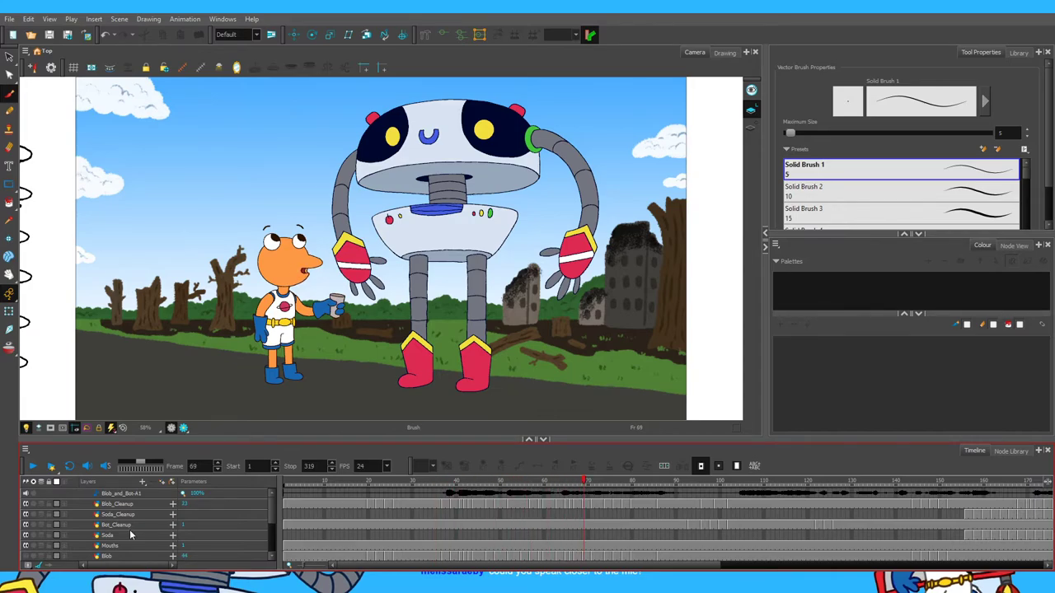
scroll(131, 534, down, 4)
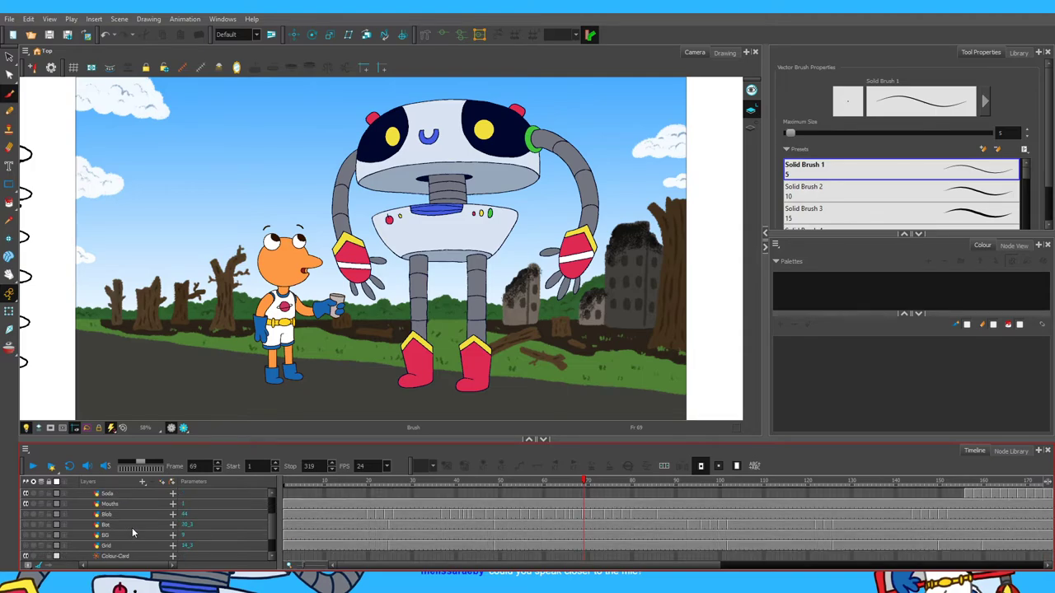
scroll(132, 531, up, 4)
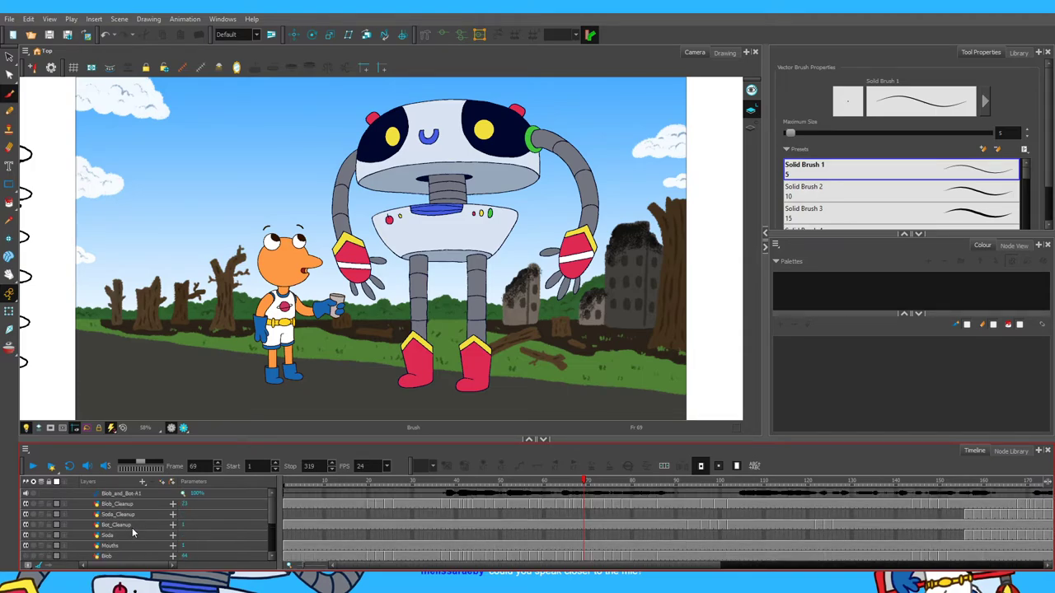
click(588, 485)
drag(588, 485, 220, 522)
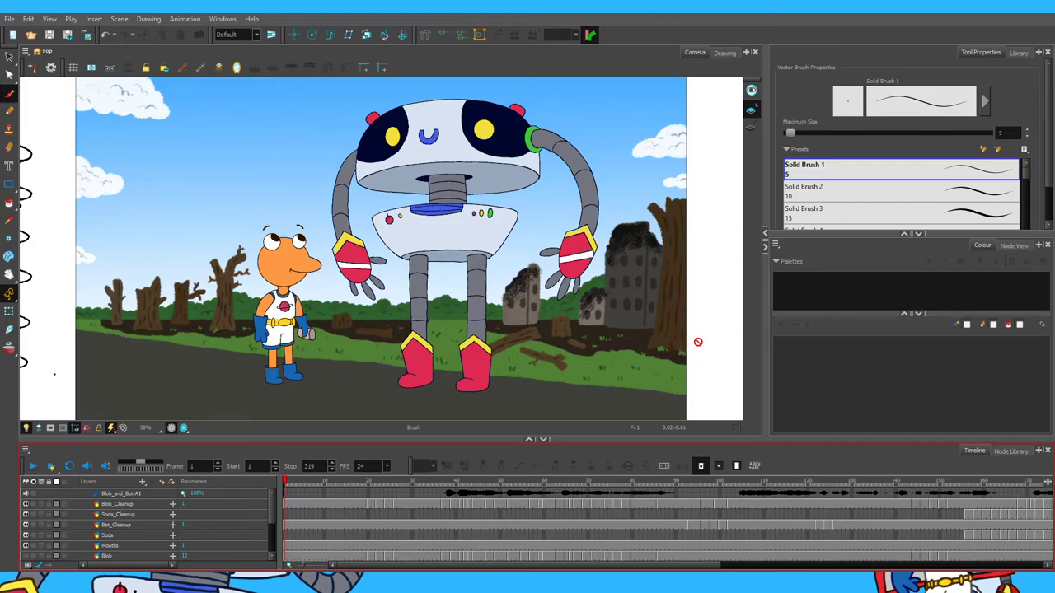
Select the Mouths layer and switch to the Blob_Cleanup layer at frame 1.
drag(272, 516, 271, 486)
click(124, 545)
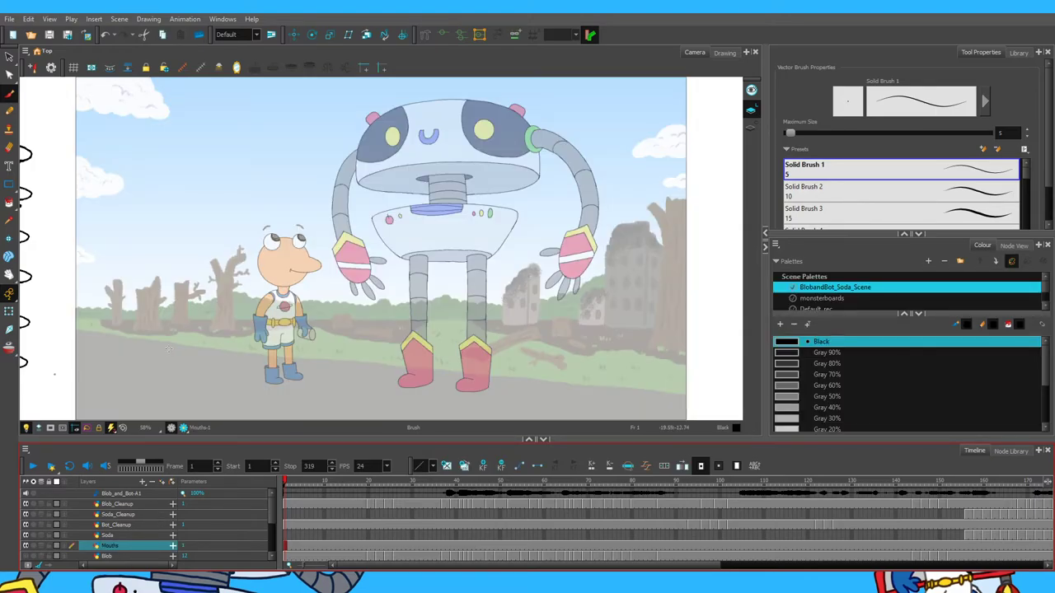
click(128, 503)
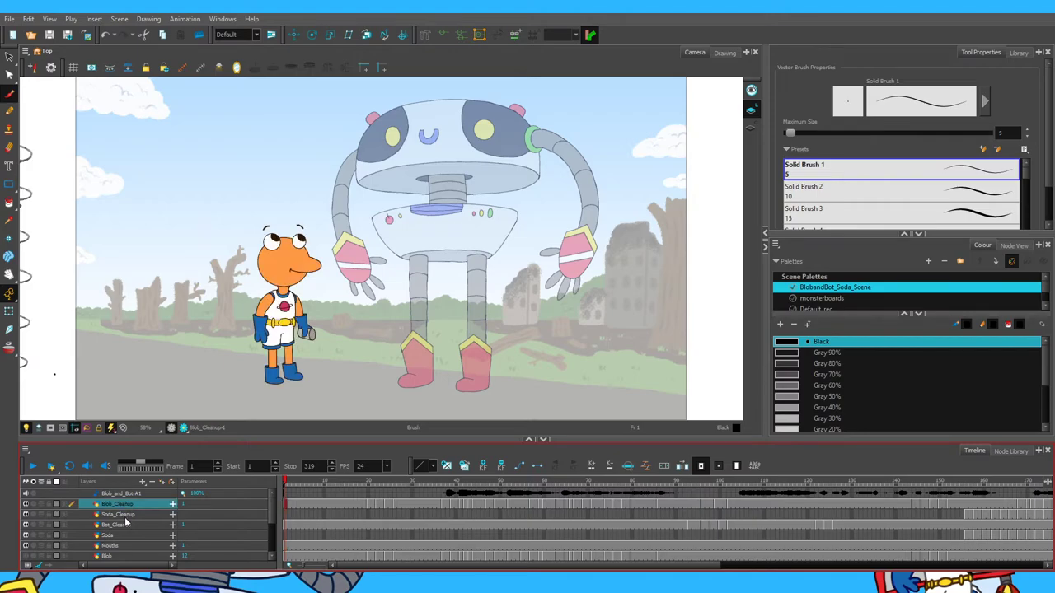
Select the Background_2 layer to bring its painted scenery into focus.
scroll(128, 531, down, 1)
scroll(127, 526, down, 1)
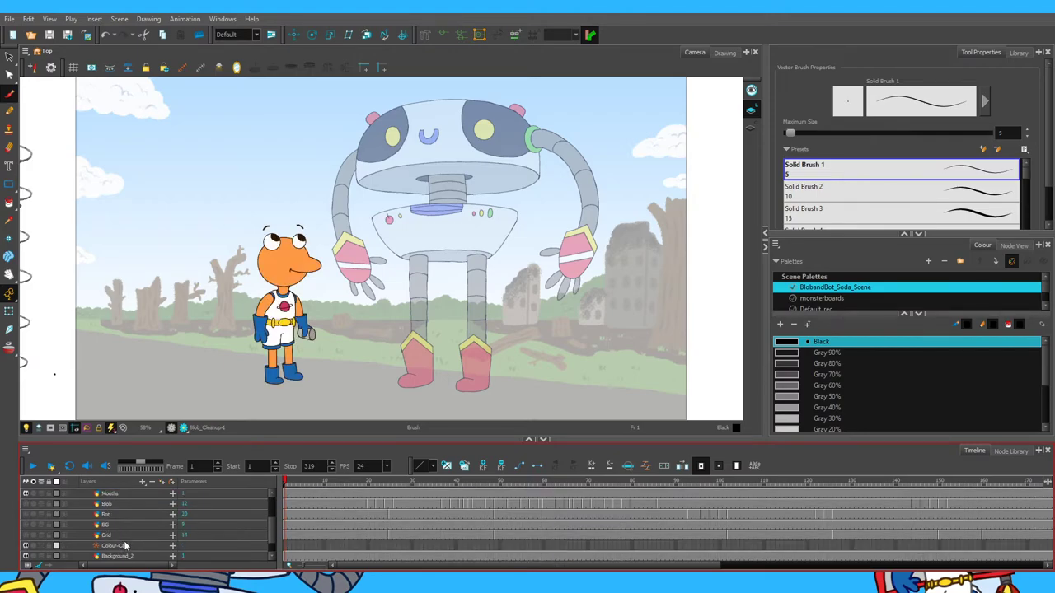
click(132, 557)
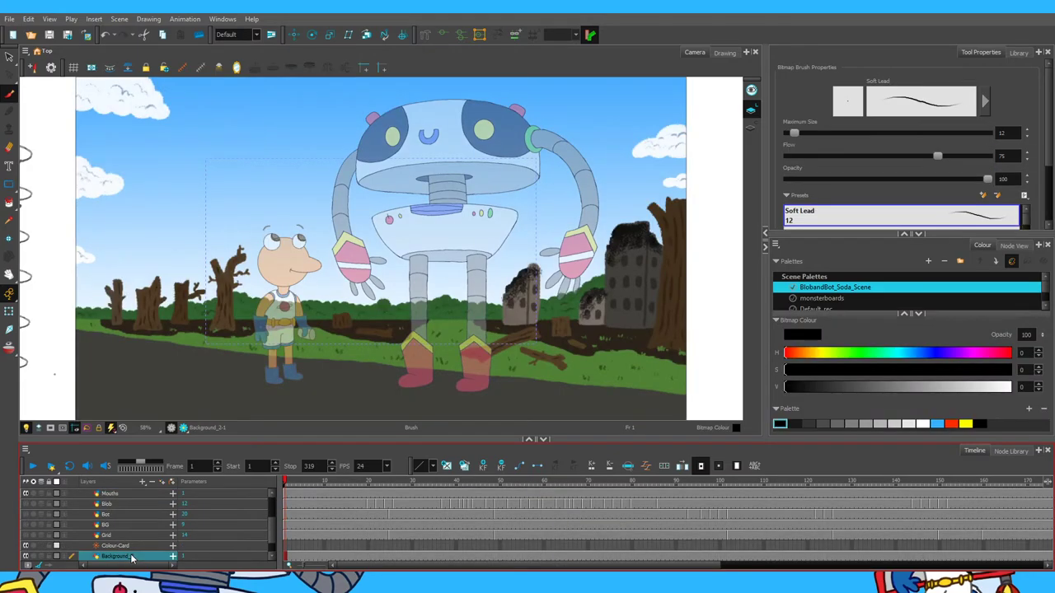
scroll(153, 504, down, 1)
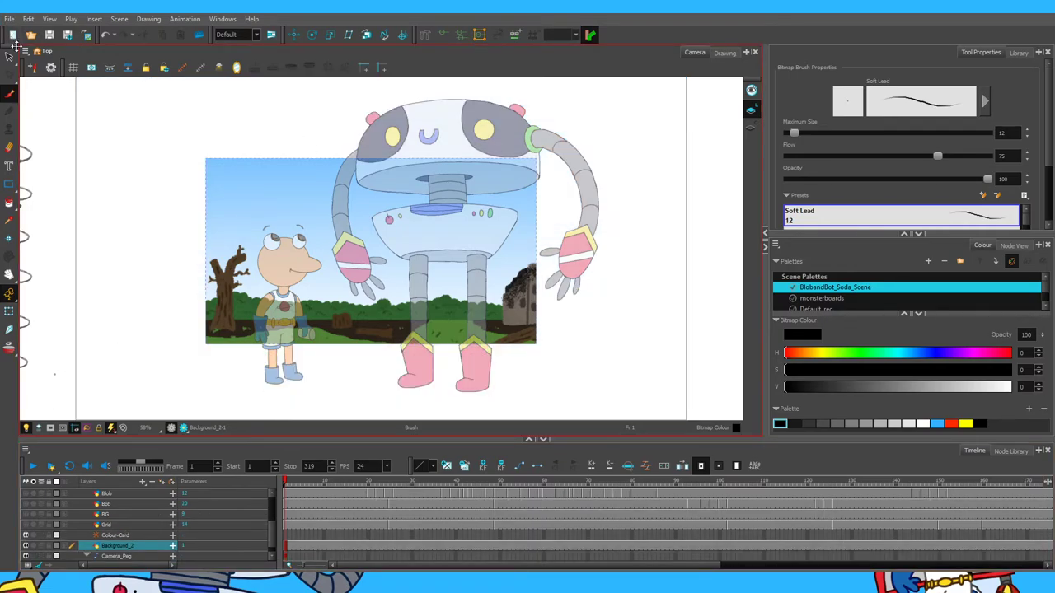
key(alt+s)
key(alt+b)
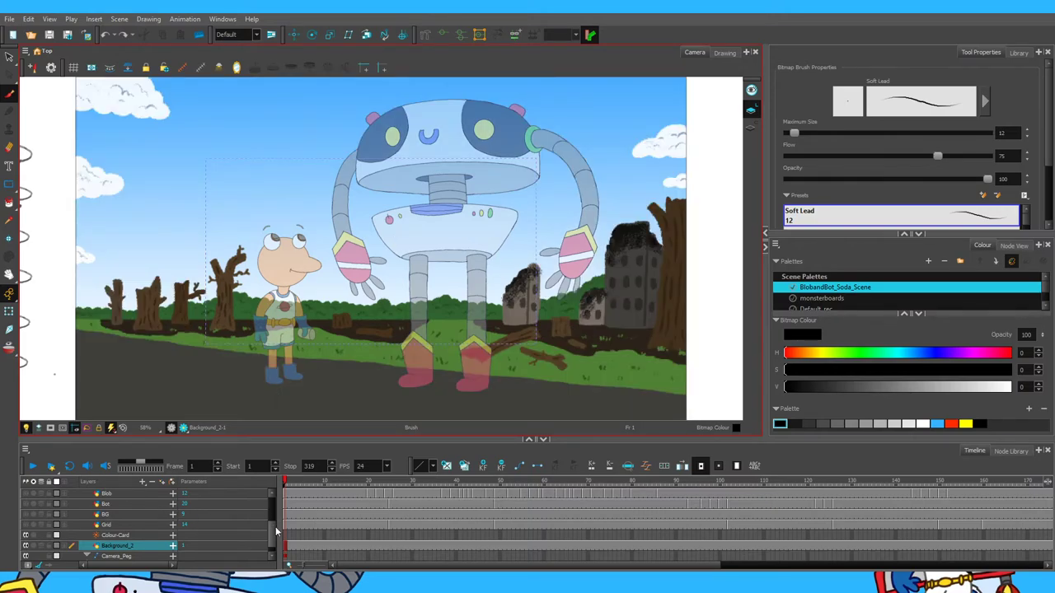
Switch to the Blob_Cleanup layer and select the Colour-Card layer.
drag(275, 527, 276, 504)
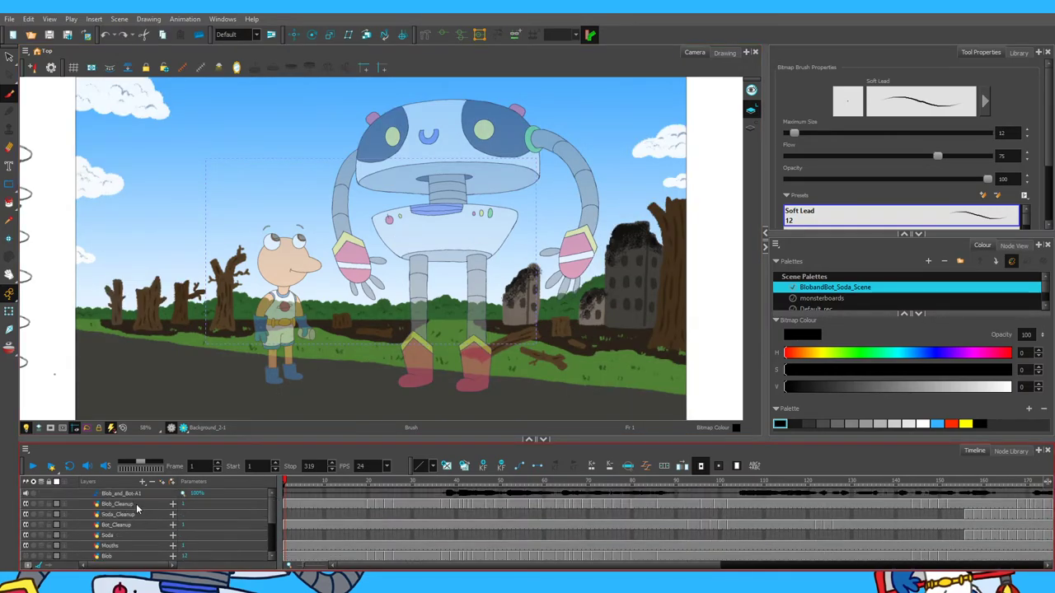
click(136, 503)
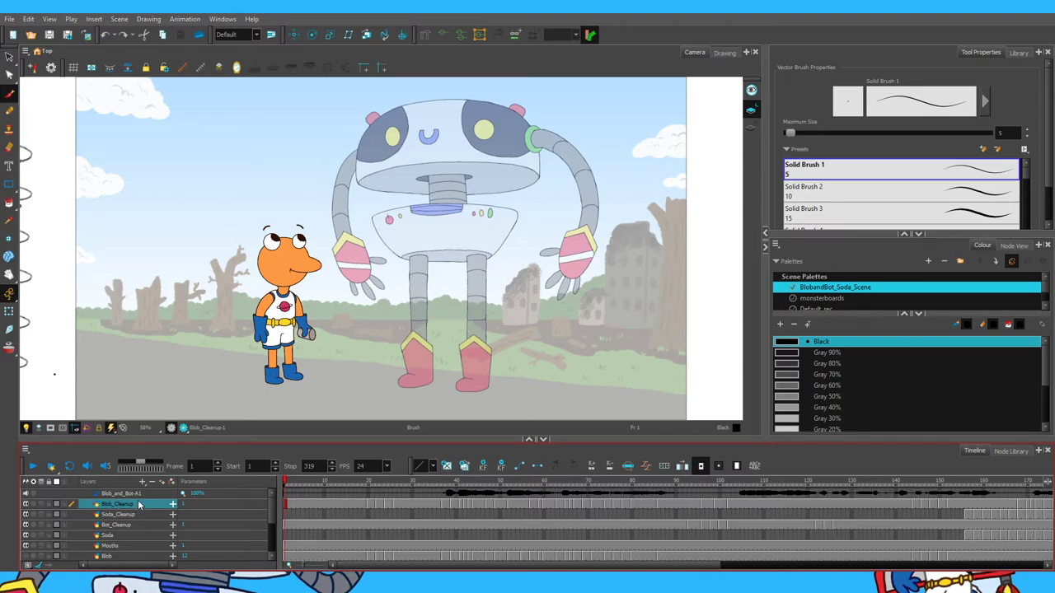
scroll(150, 528, down, 5)
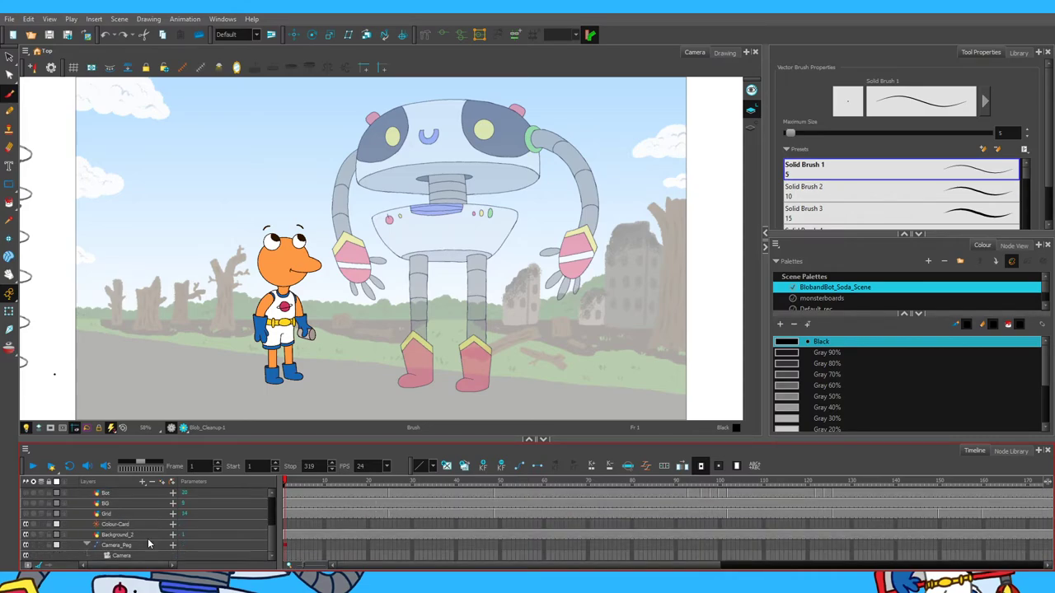
click(143, 524)
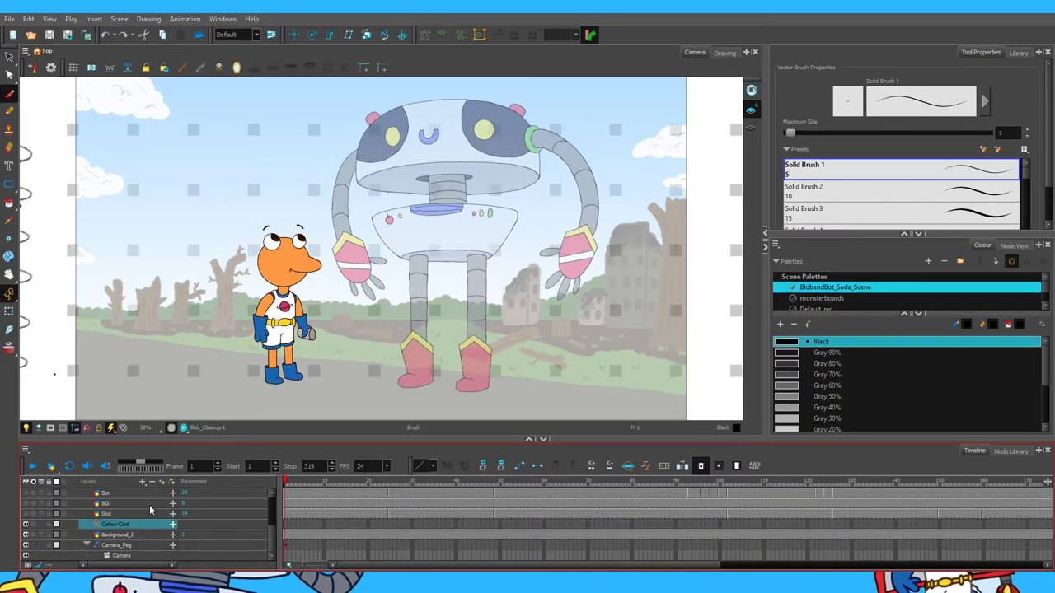
Reselect the Blob_Cleanup layer, preview the pose at frame 40 and return to frame 1.
scroll(149, 513, up, 5)
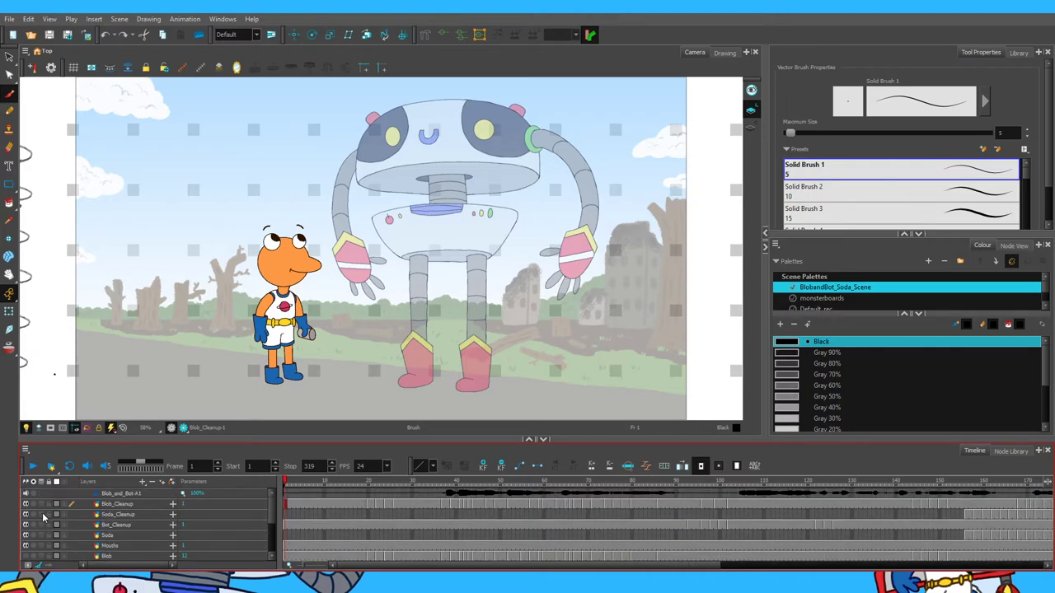
click(104, 504)
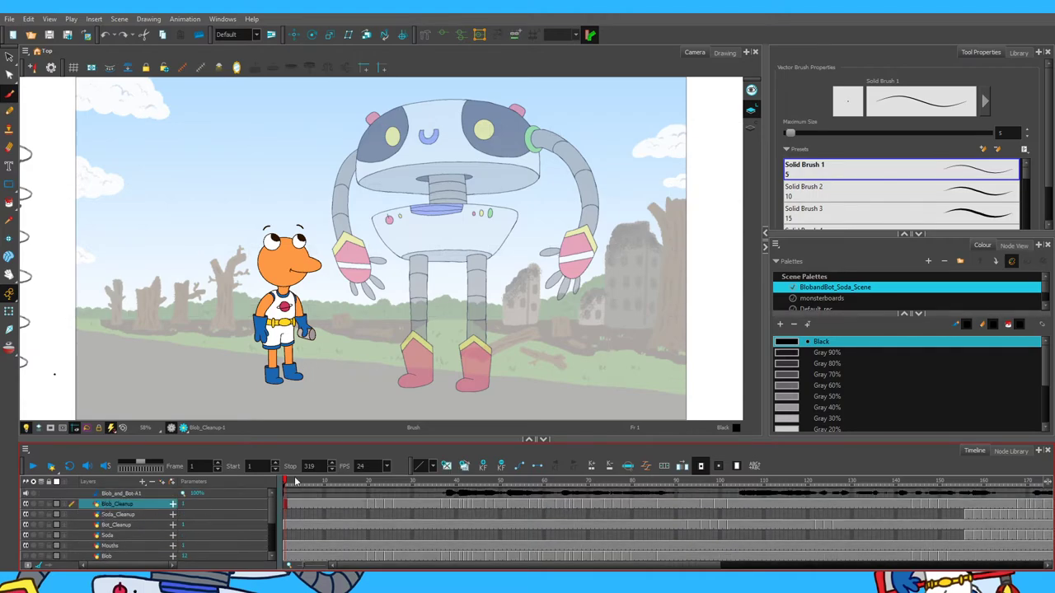
click(455, 486)
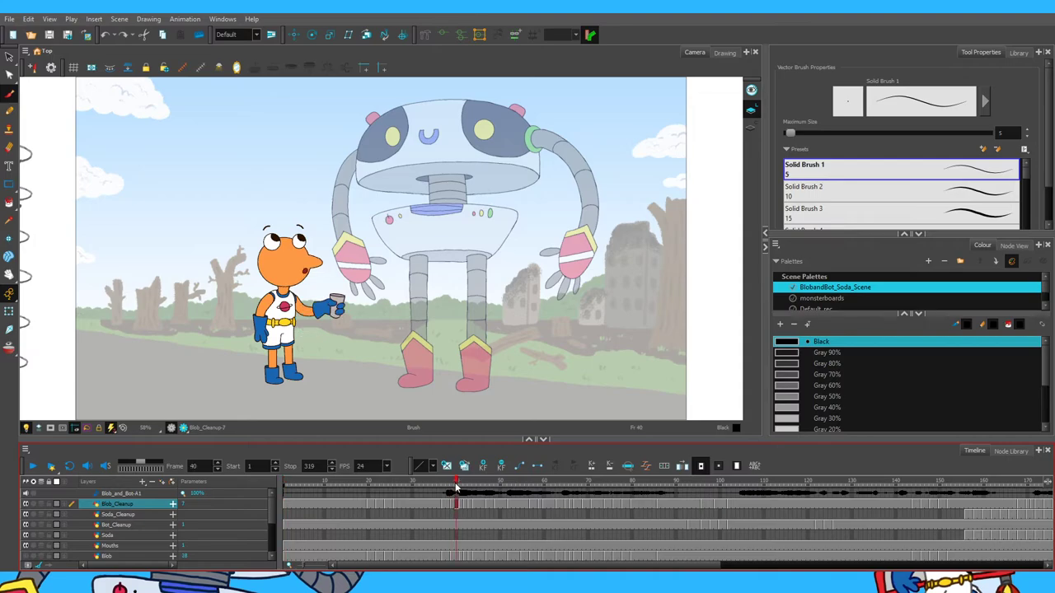
click(287, 503)
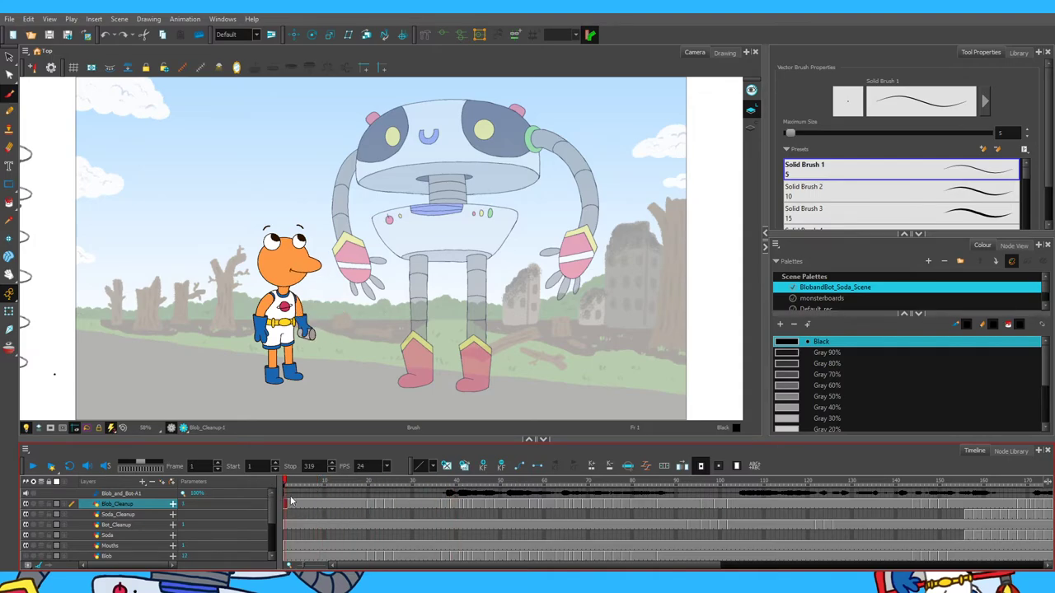
Activate the Select tool and enlarge the scene palette list to show the Default_rec, Blob and Bot palettes.
click(9, 58)
click(71, 296)
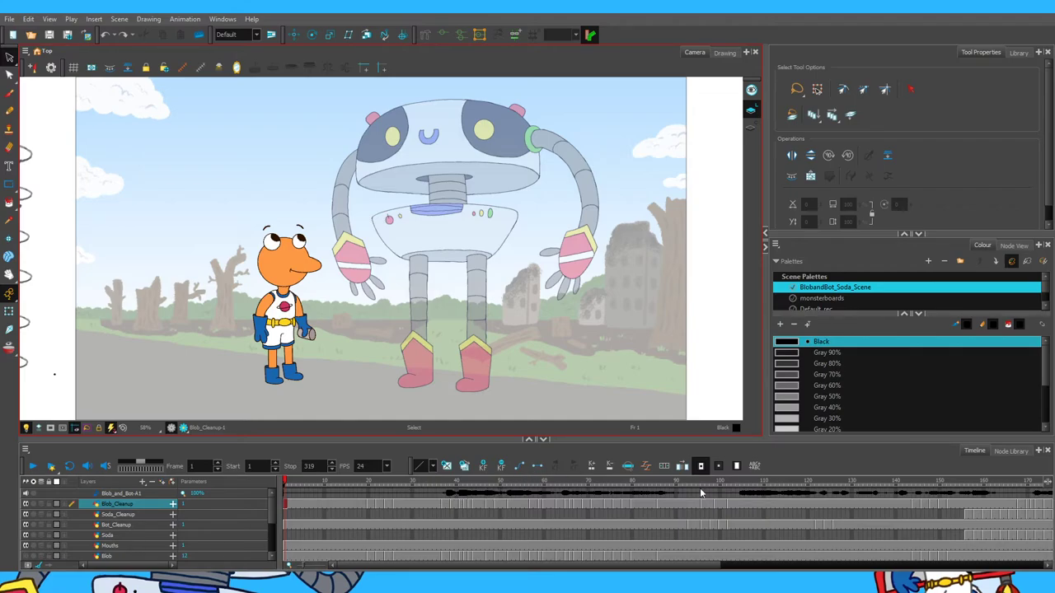
click(1044, 295)
drag(928, 313, 929, 330)
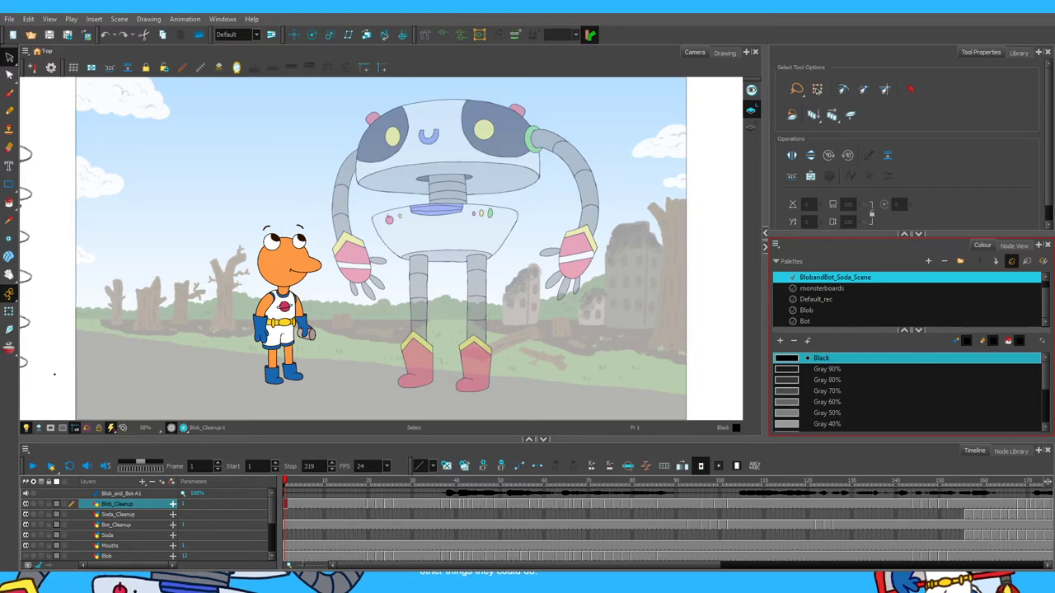
Select the Blob_and_Bot-A1 sound layer at frame 2.
mouse_move(268, 520)
mouse_down()
mouse_move(269, 550)
mouse_move(269, 514)
mouse_up()
click(302, 513)
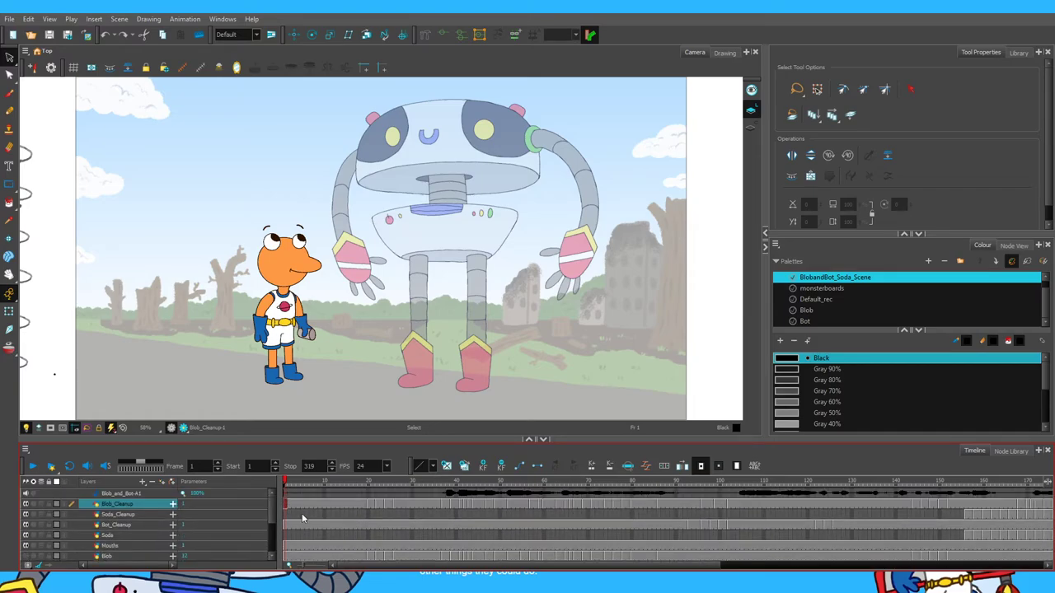
click(290, 494)
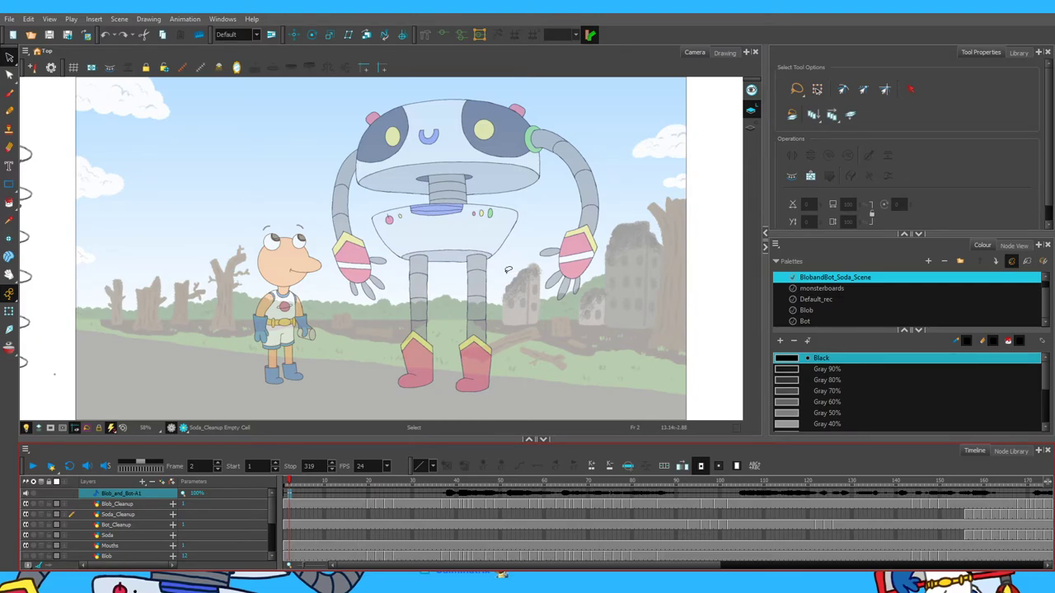
Examine the mouth shape drawings beside the scene, set the playhead to frame 1 and bring the characters back into view.
mouse_move(293, 213)
mouse_down()
mouse_move(426, 232)
mouse_move(441, 212)
mouse_up()
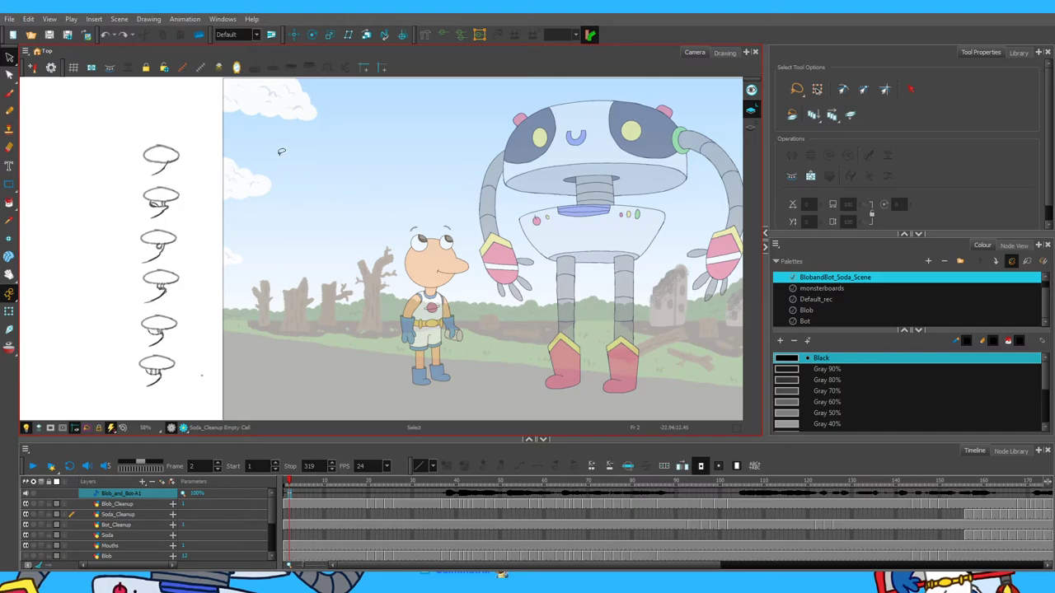
drag(268, 209, 276, 192)
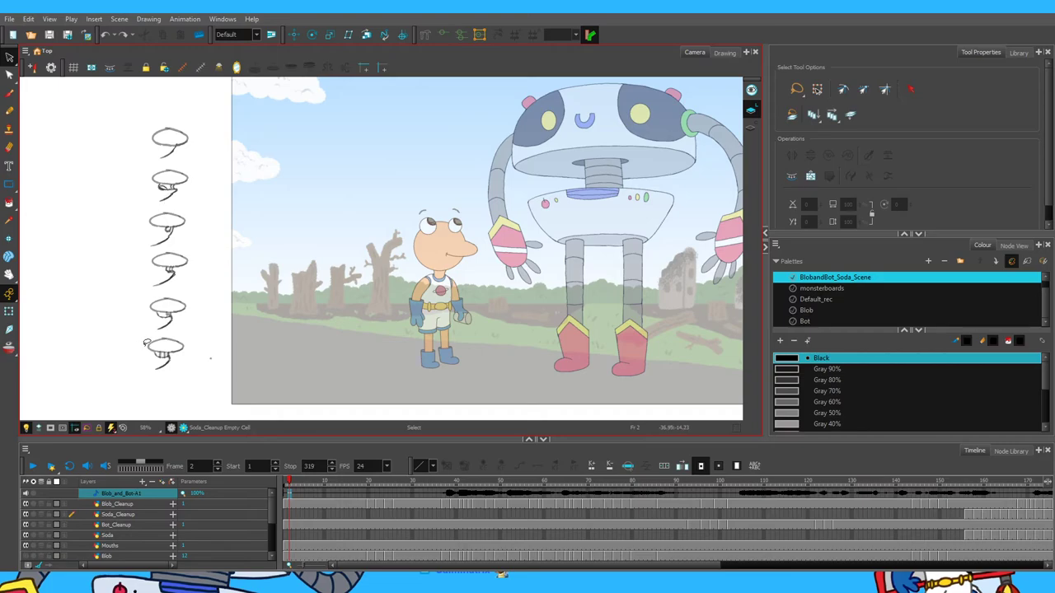
click(287, 484)
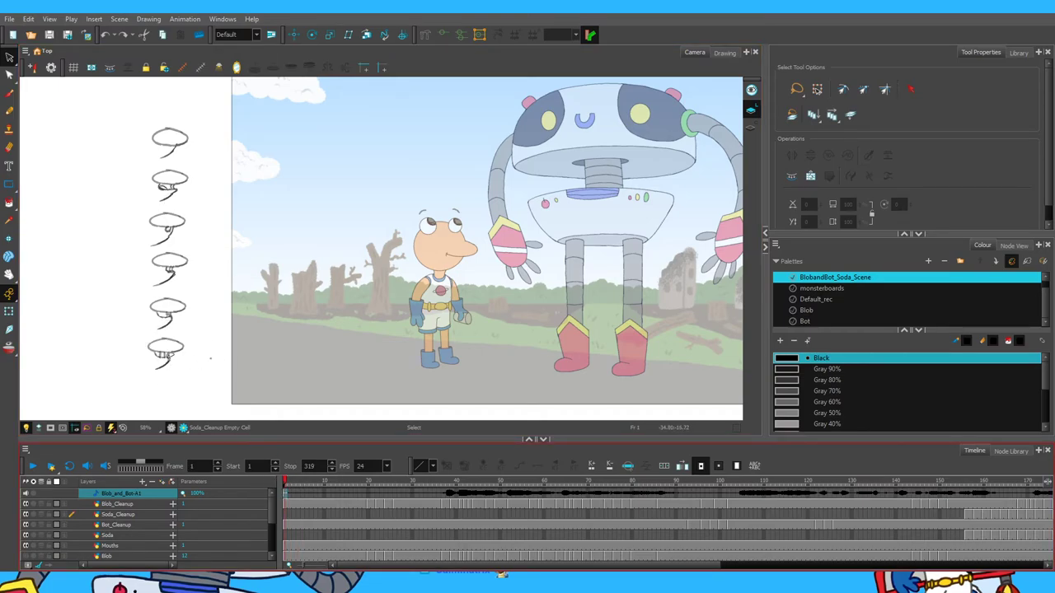
click(202, 354)
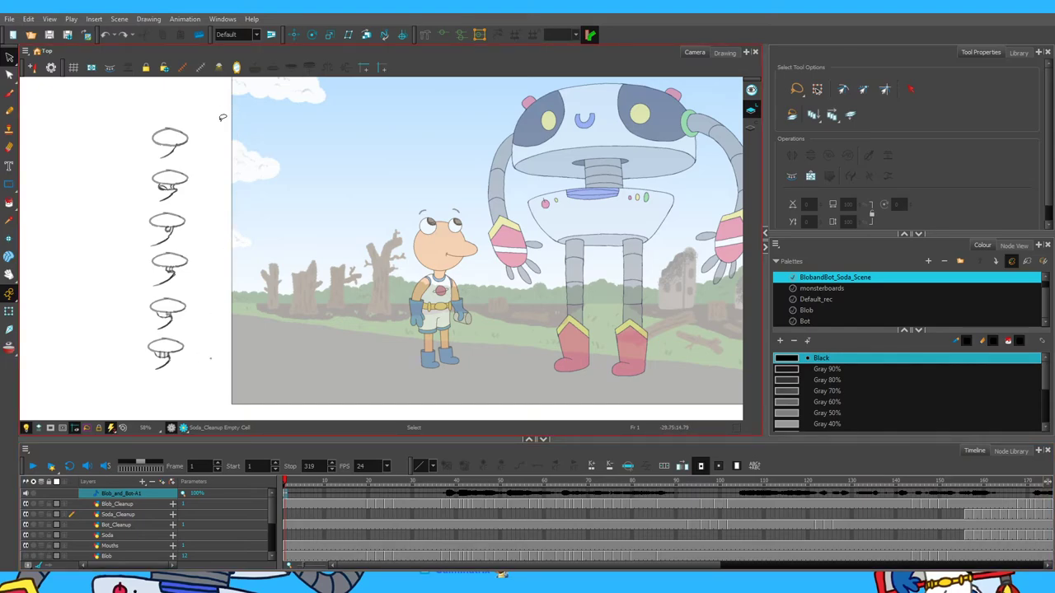
drag(578, 267, 445, 270)
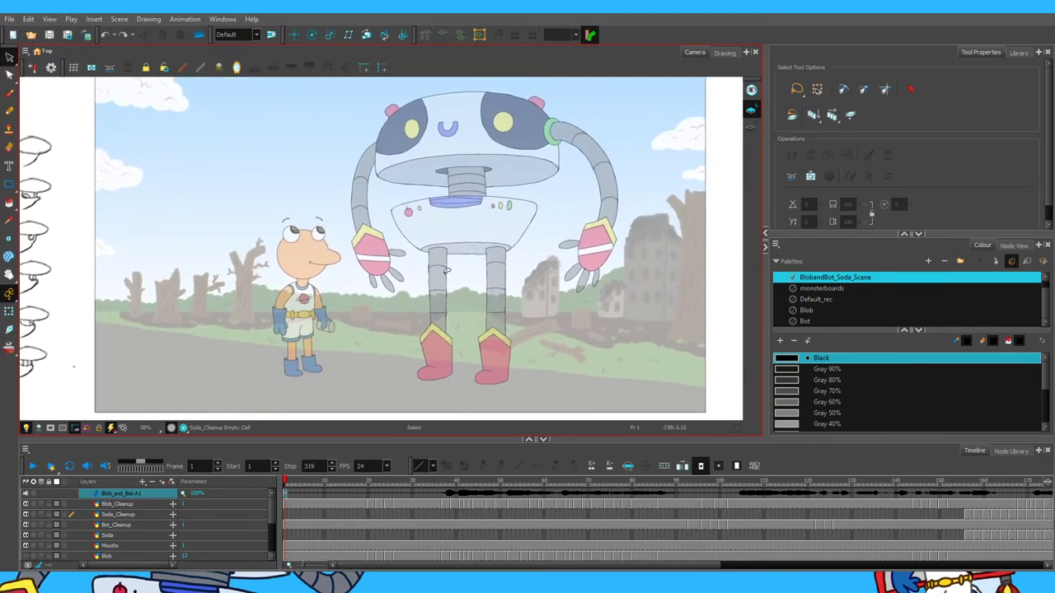